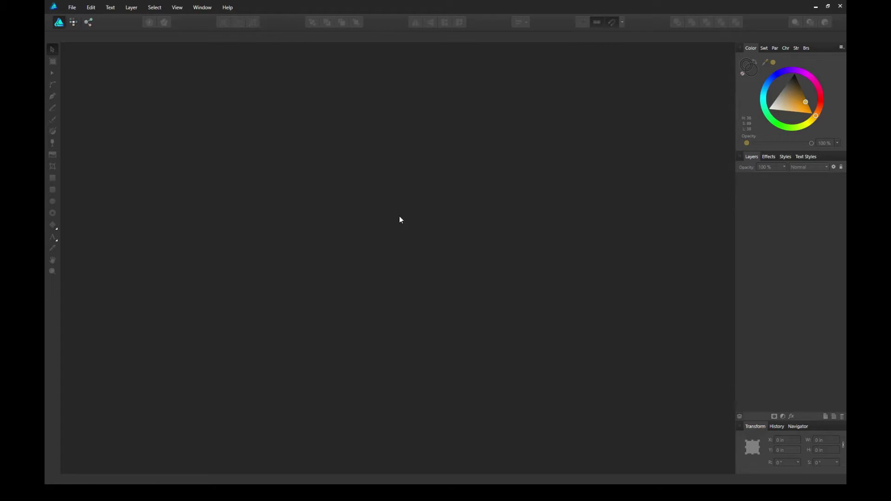
# Create a new press-ready print document, 4 × 4 in at 300 DPI in RGB/32 (HDR).
pyautogui.click(71, 8)
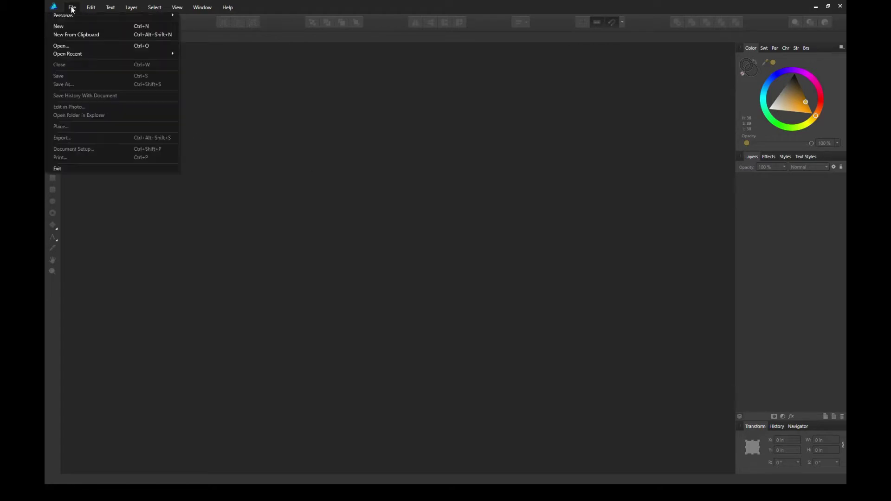
pyautogui.click(92, 26)
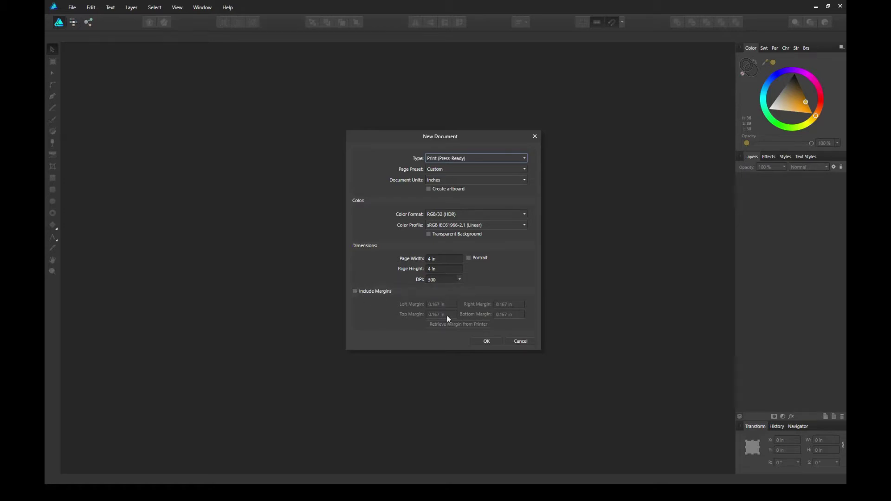
pyautogui.click(492, 342)
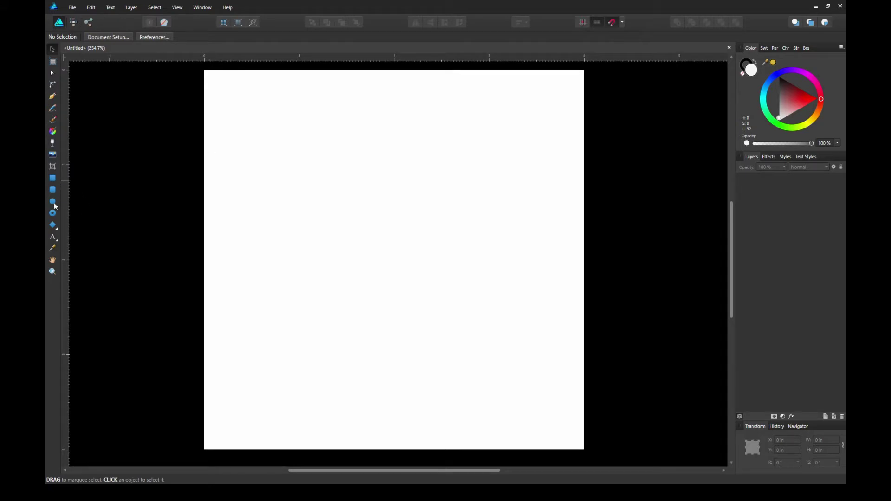
# Draw a cog about 3 in across on the page, with a golden-yellow fill and no stroke.
pyautogui.click(53, 225)
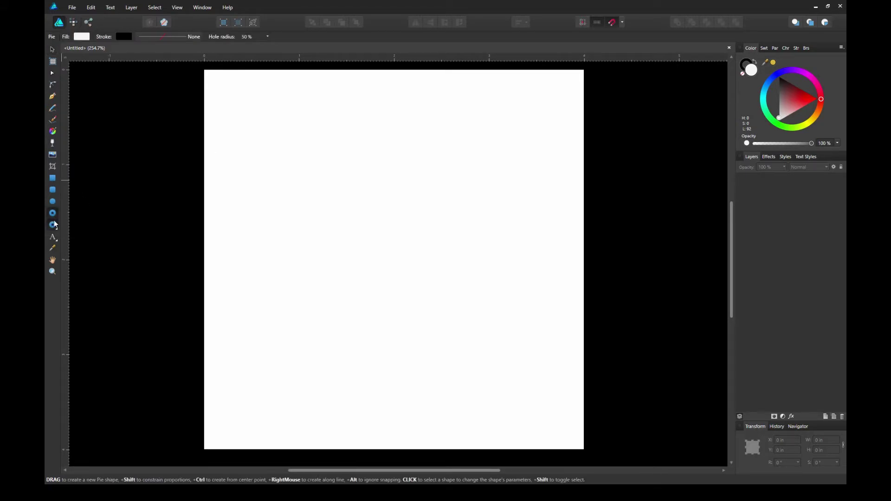
pyautogui.click(55, 225)
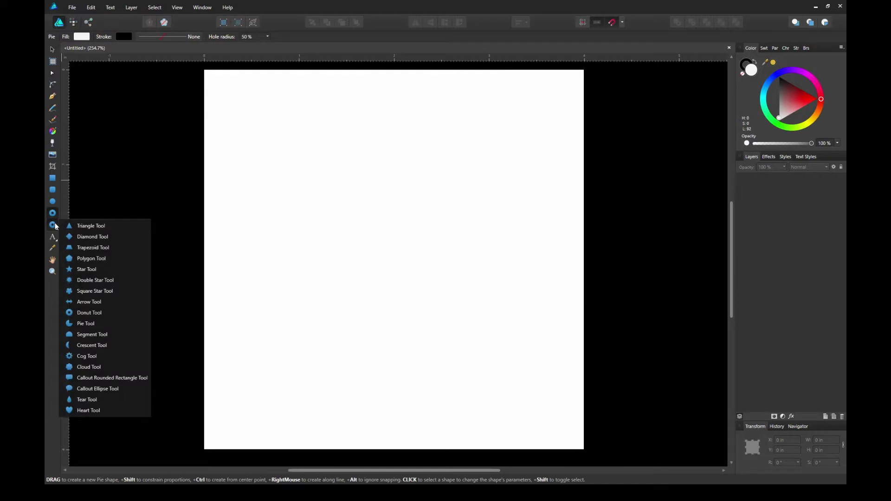
pyautogui.click(127, 357)
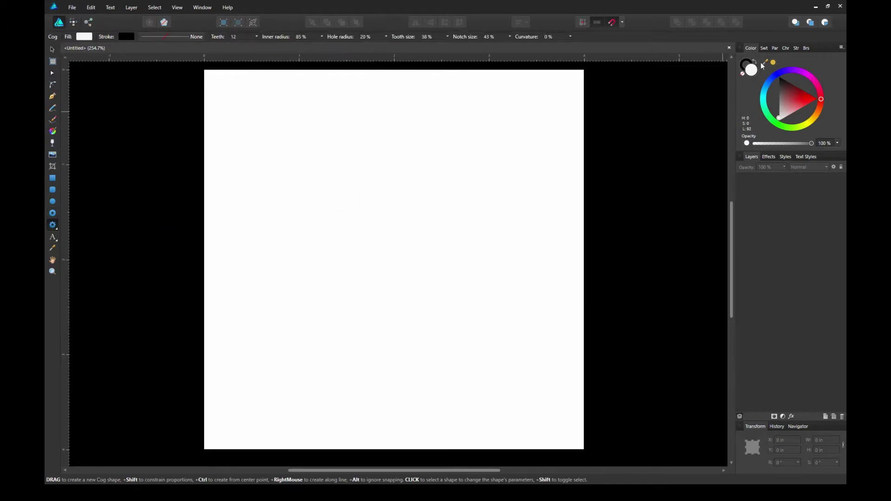
pyautogui.click(743, 68)
pyautogui.click(742, 74)
pyautogui.click(751, 70)
pyautogui.click(818, 116)
pyautogui.moveTo(810, 109); pyautogui.dragTo(815, 112)
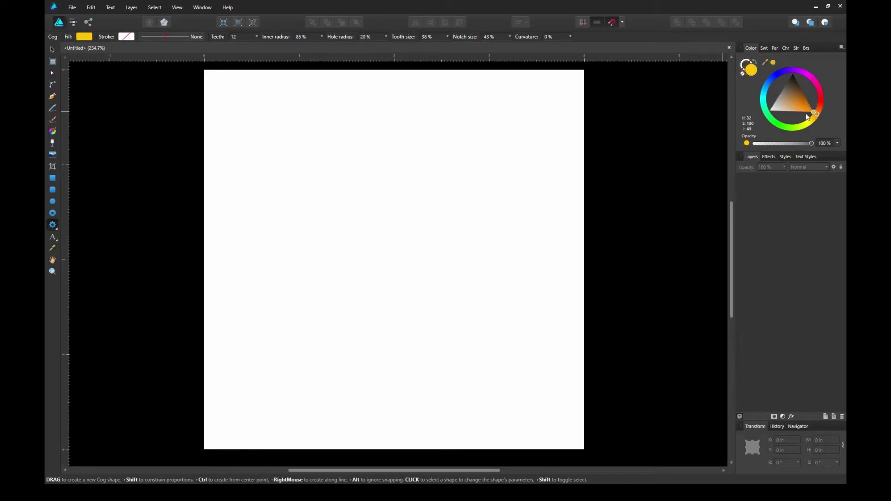
pyautogui.moveTo(251, 100); pyautogui.dragTo(549, 398)
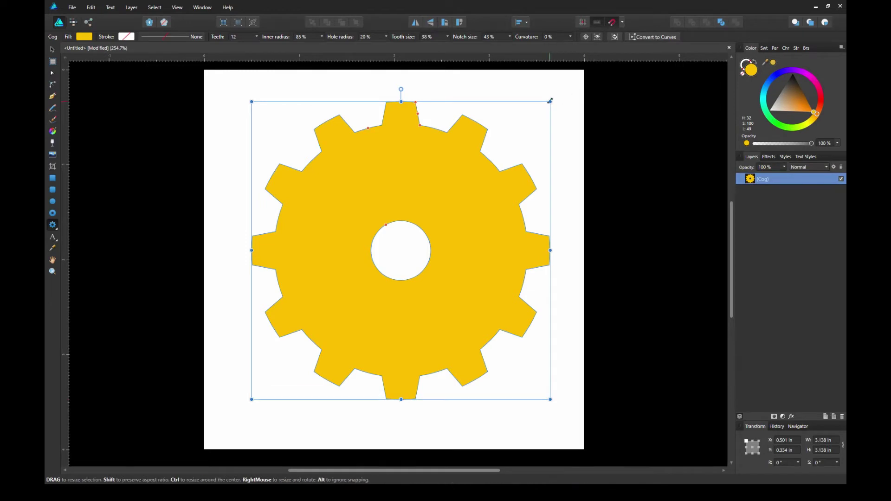
pyautogui.moveTo(550, 101); pyautogui.dragTo(527, 110)
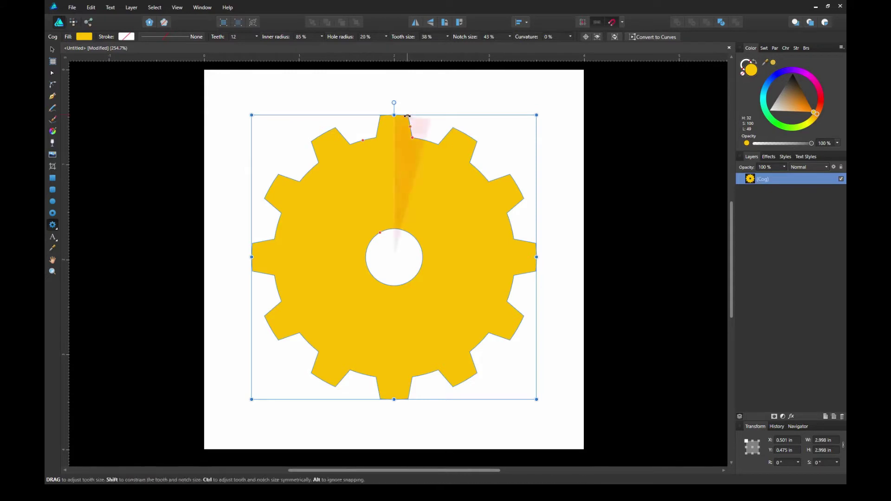
# Reshape the cog to 18 pointed teeth with 1% tooth size, 86% inner radius, 21% notch size and 79% hole radius.
pyautogui.moveTo(408, 115); pyautogui.dragTo(363, 139)
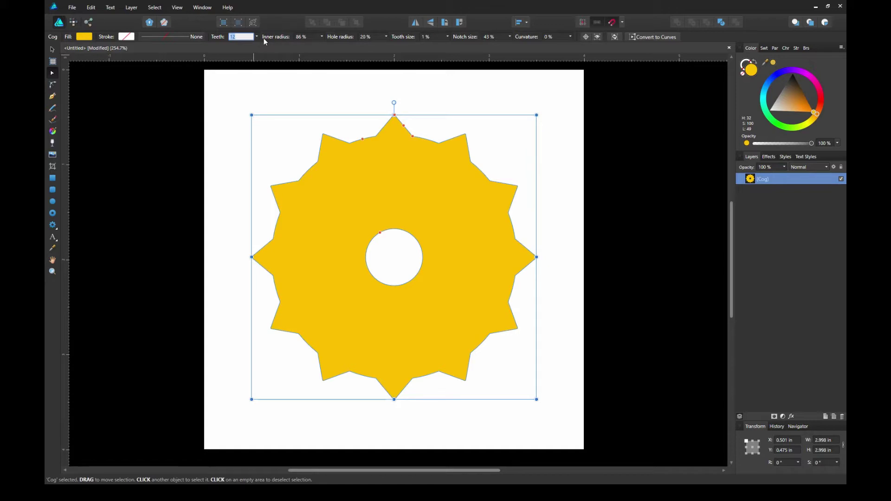
pyautogui.write('18')
pyautogui.press('Return')
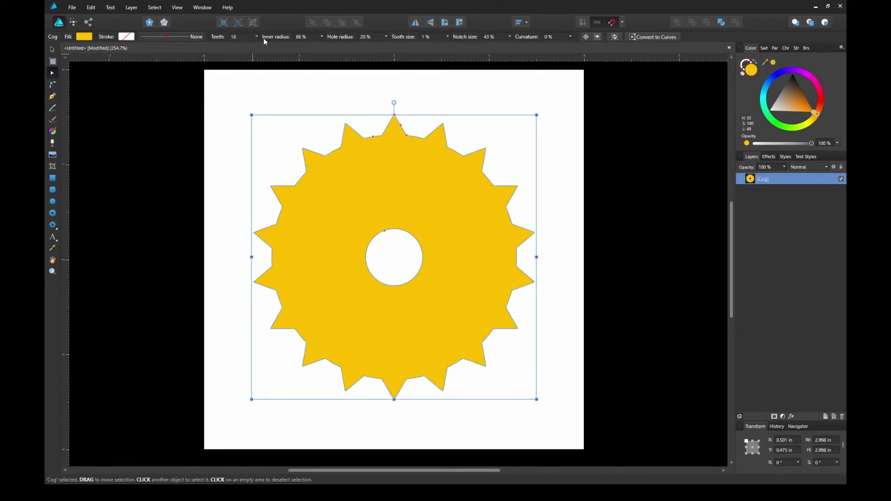
pyautogui.moveTo(404, 139); pyautogui.dragTo(411, 137)
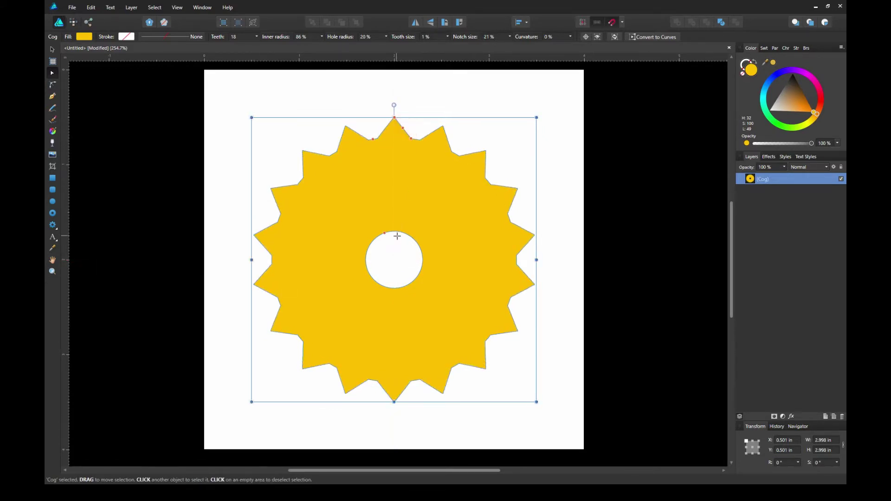
pyautogui.moveTo(384, 232); pyautogui.dragTo(355, 160)
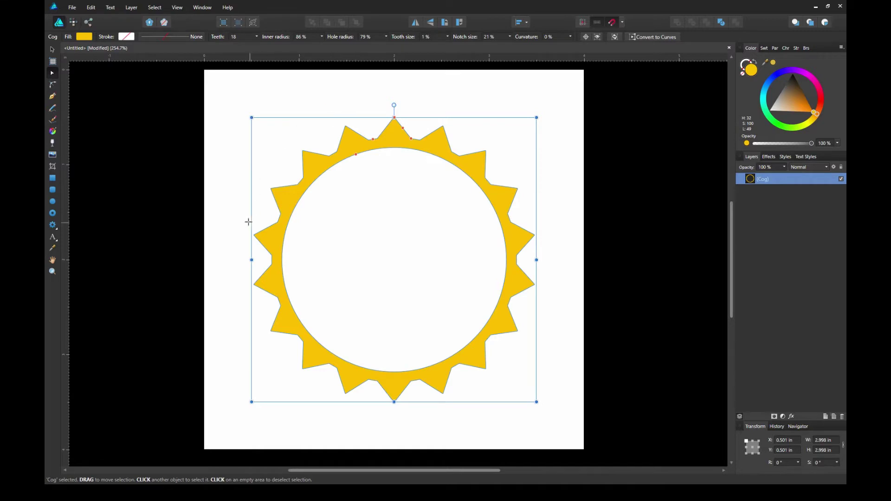
# Draw a donut about 2.2 in across and centre it inside the cog ring.
pyautogui.click(54, 213)
pyautogui.moveTo(276, 150); pyautogui.dragTo(485, 360)
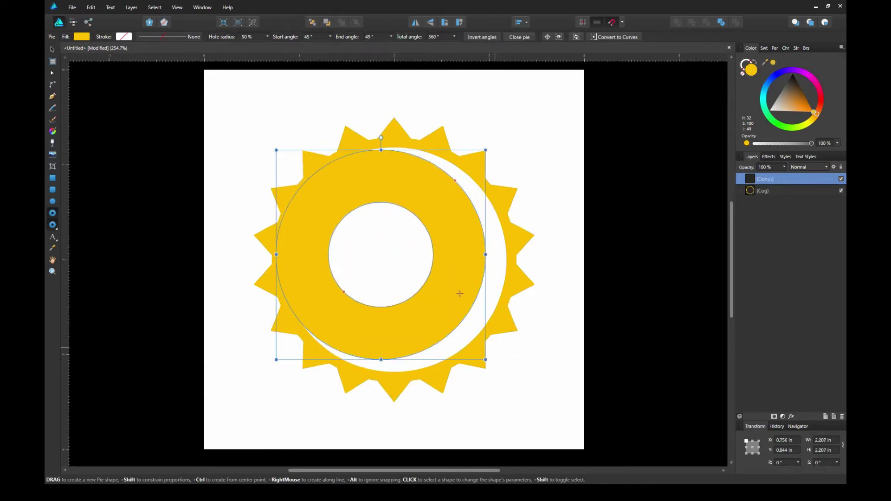
pyautogui.press('v')
pyautogui.moveTo(453, 274); pyautogui.dragTo(469, 274)
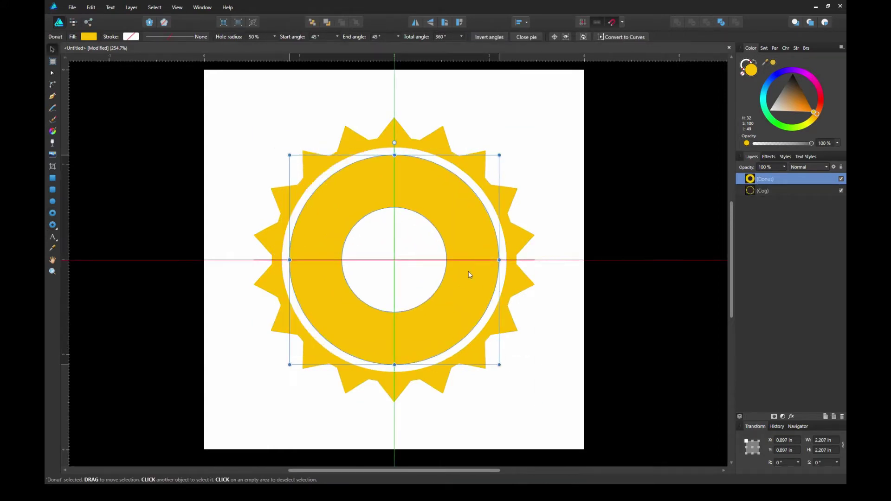
# Thin the donut into a narrow ring with a 95% hole radius.
pyautogui.press('a')
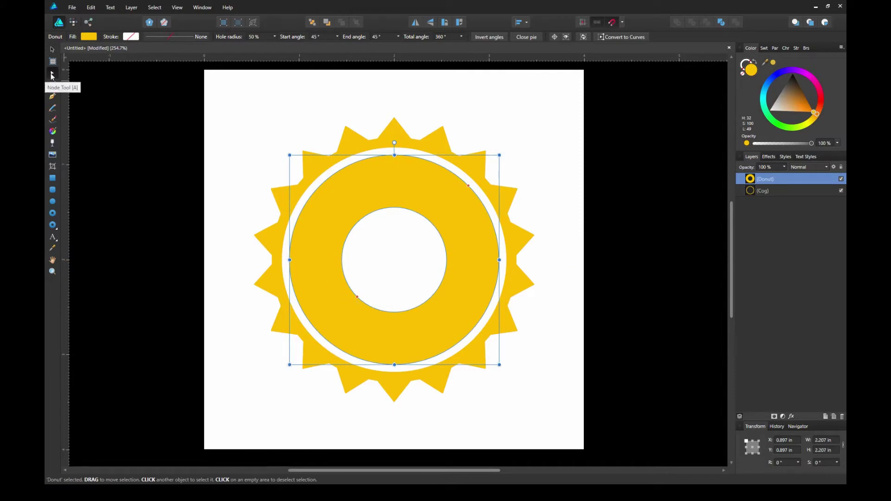
pyautogui.moveTo(356, 296); pyautogui.dragTo(309, 317)
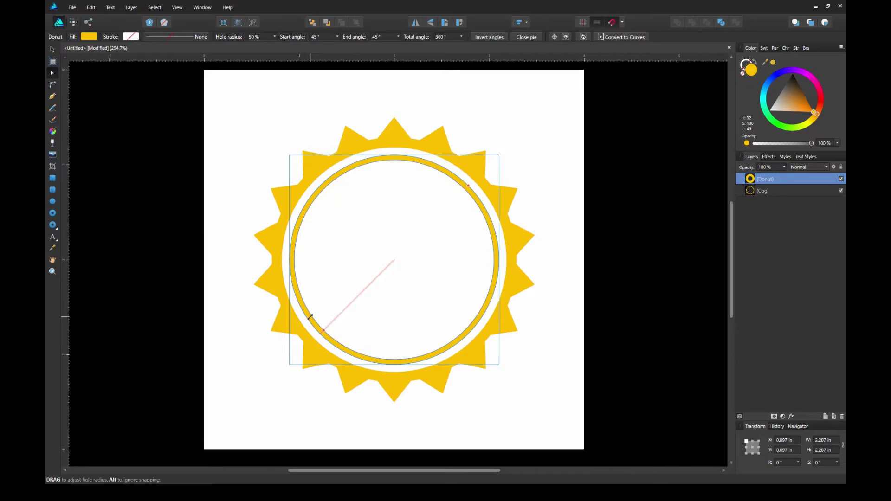
pyautogui.moveTo(310, 317); pyautogui.dragTo(310, 317)
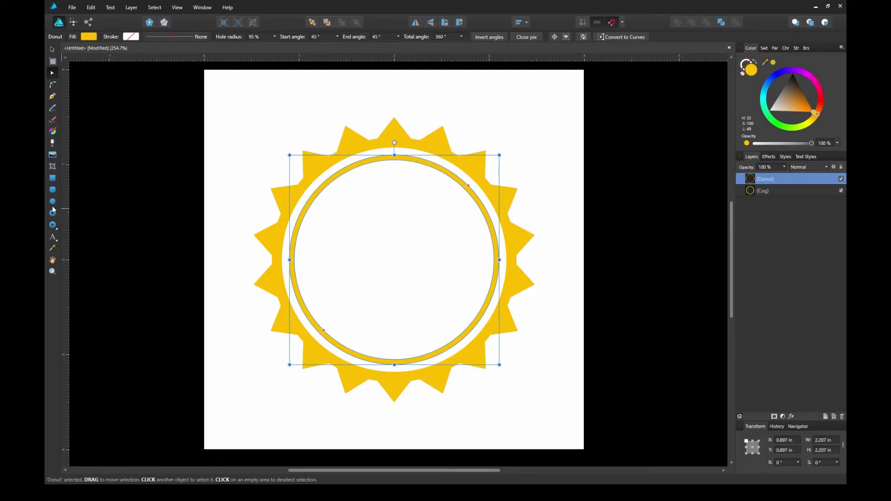
# Draw a triangle about 1.16 in wide and 1 in high, centred horizontally inside the thin ring.
pyautogui.click(53, 225)
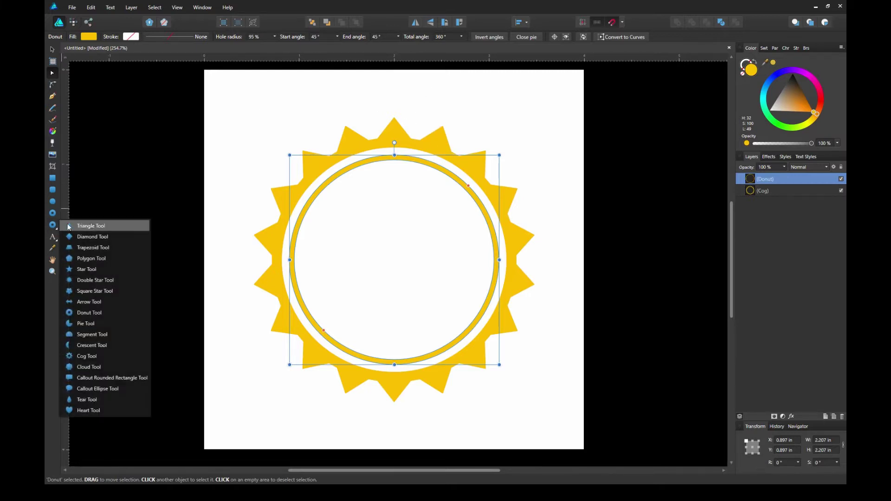
pyautogui.click(93, 226)
pyautogui.click(249, 108)
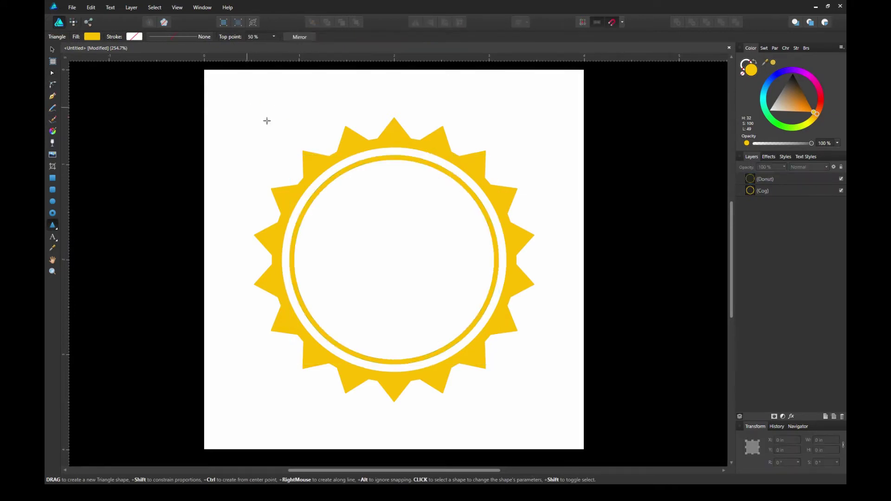
pyautogui.moveTo(353, 210); pyautogui.dragTo(462, 307)
pyautogui.moveTo(419, 274)
pyautogui.mouseDown()
pyautogui.moveTo(400, 260)
pyautogui.moveTo(406, 265)
pyautogui.mouseUp()
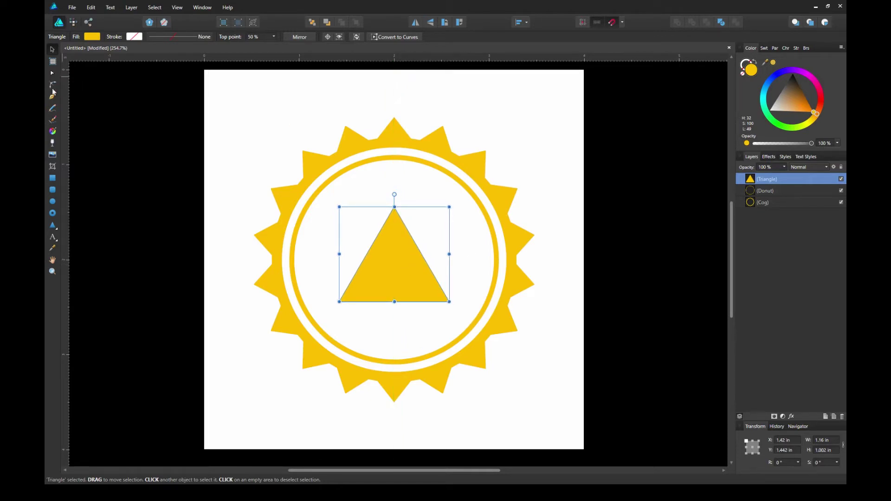
pyautogui.click(55, 228)
pyautogui.click(232, 154)
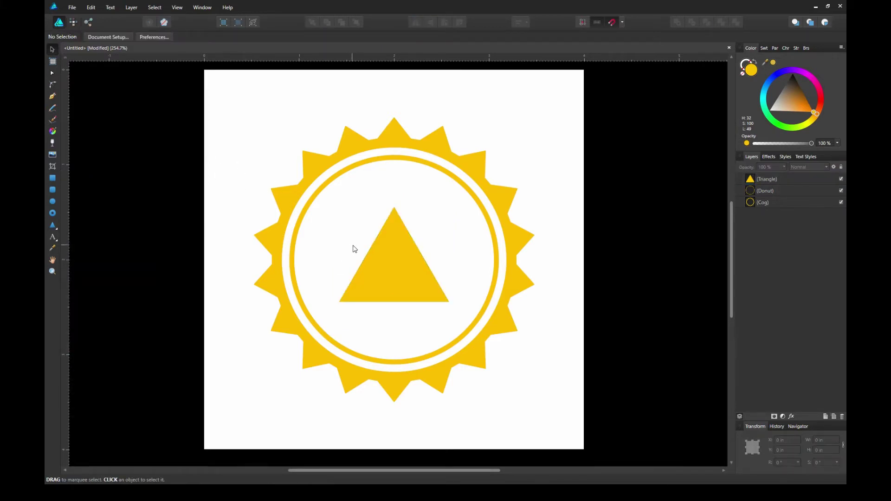
pyautogui.moveTo(350, 245); pyautogui.dragTo(389, 272)
pyautogui.hotkey('ctrl', 'z')
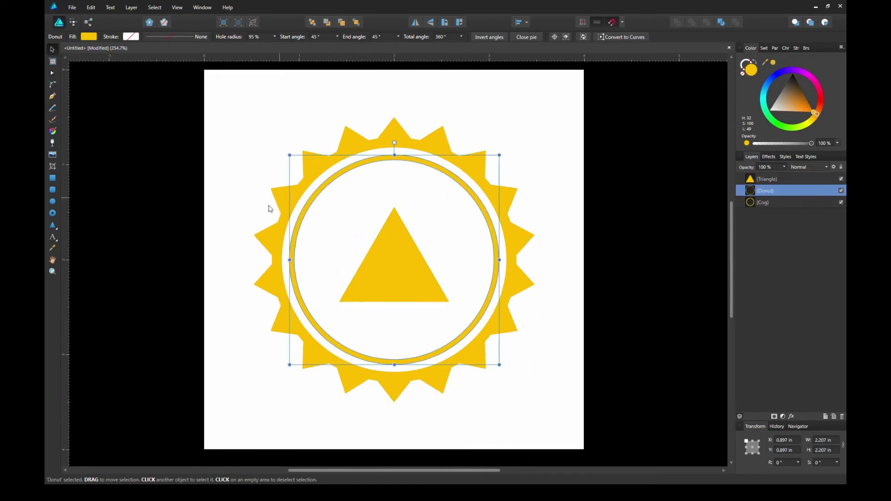
pyautogui.moveTo(243, 207); pyautogui.dragTo(269, 231)
# Add a smaller triangle rotated 180° in the lower middle of the large triangle, about 0.62 in wide and 0.5 in high.
pyautogui.click(53, 225)
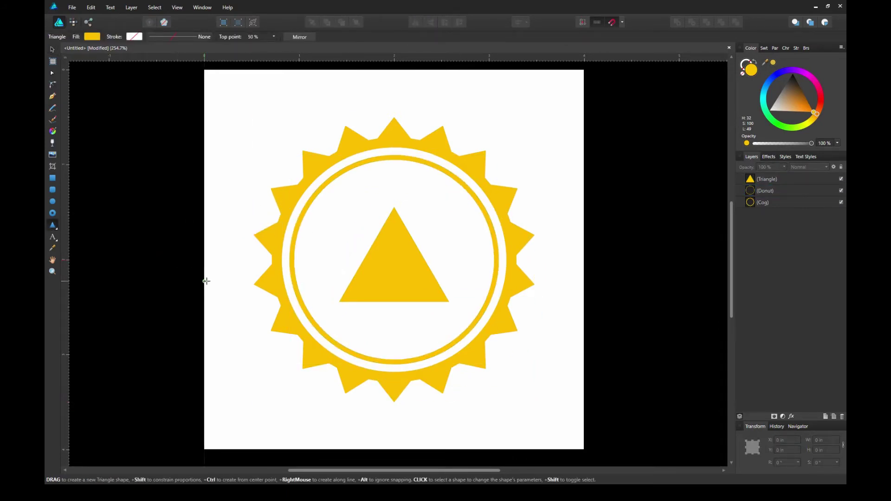
pyautogui.moveTo(225, 278); pyautogui.dragTo(289, 336)
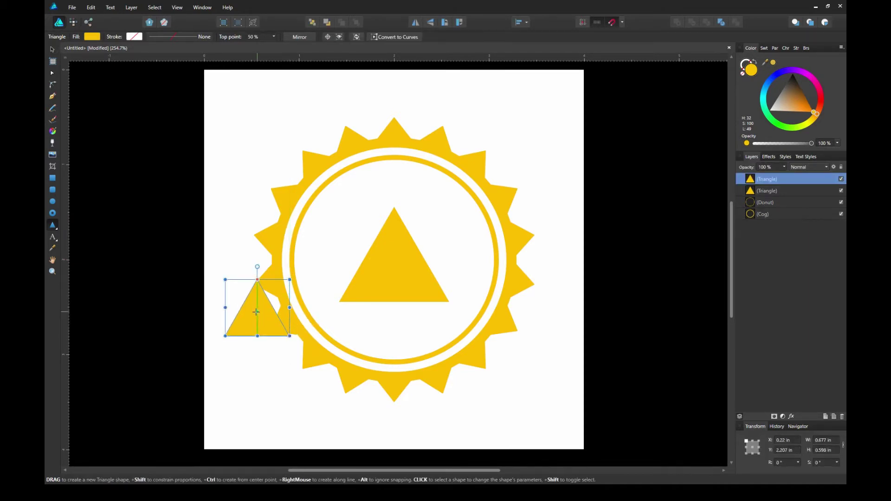
pyautogui.moveTo(256, 312); pyautogui.dragTo(395, 279)
pyautogui.moveTo(395, 234); pyautogui.dragTo(394, 329)
pyautogui.moveTo(426, 245); pyautogui.dragTo(421, 254)
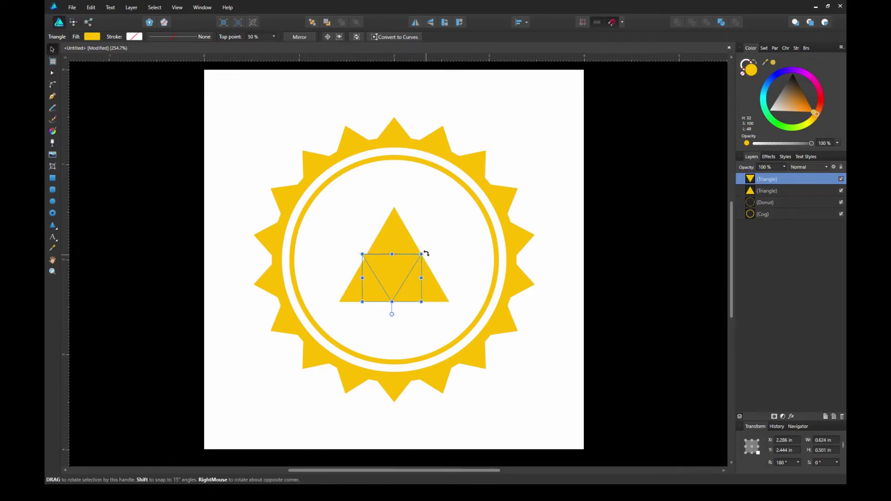
# Resize the inverted triangle to about 0.578 in wide so its upper corners meet the large triangle's slanted edges.
pyautogui.hotkey('ctrl', '4')
pyautogui.hotkey('ctrl', '+')
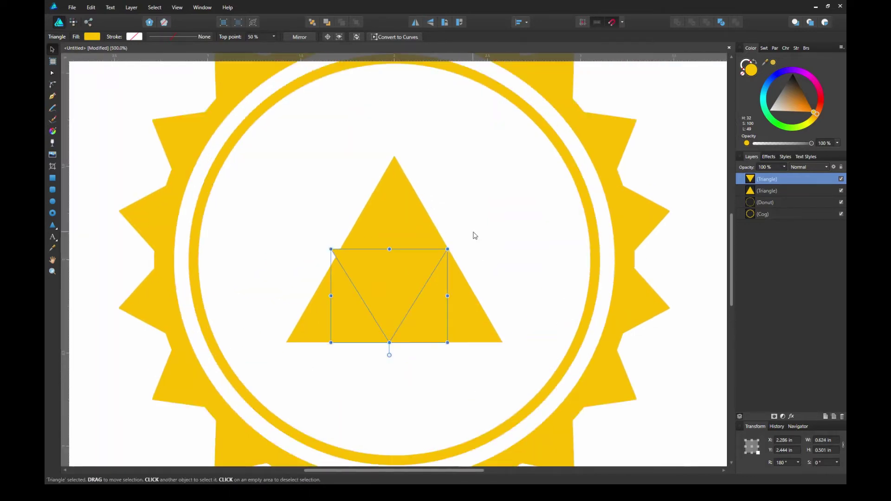
pyautogui.moveTo(330, 249); pyautogui.dragTo(340, 249)
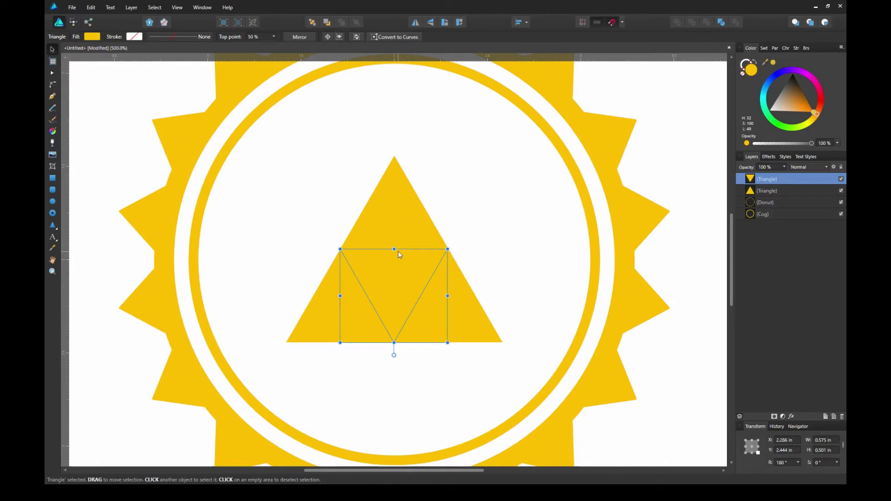
pyautogui.scroll(3, 399, 254)
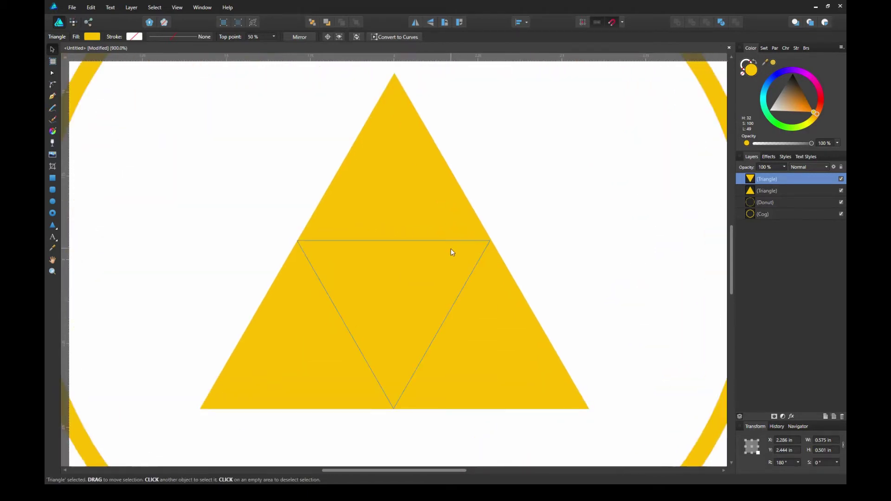
pyautogui.scroll(1, 450, 249)
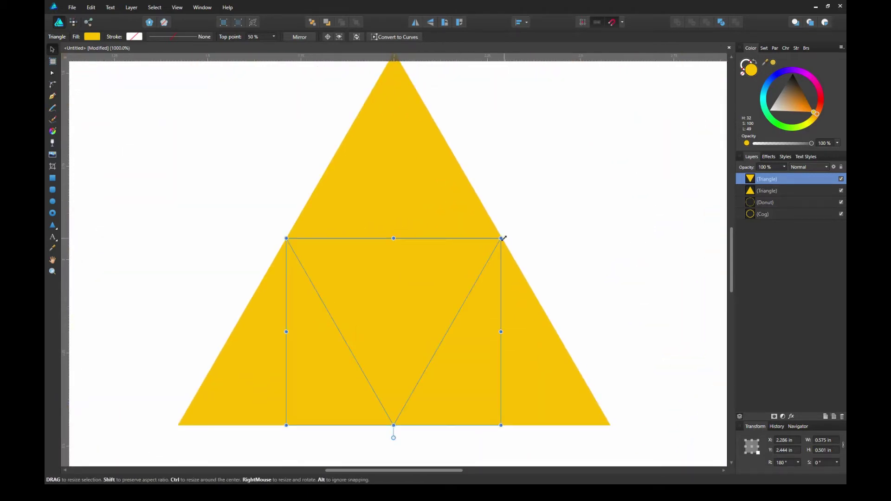
pyautogui.scroll(2, 503, 238)
pyautogui.scroll(-1, 585, 198)
pyautogui.scroll(1, 579, 205)
pyautogui.scroll(-1, 536, 247)
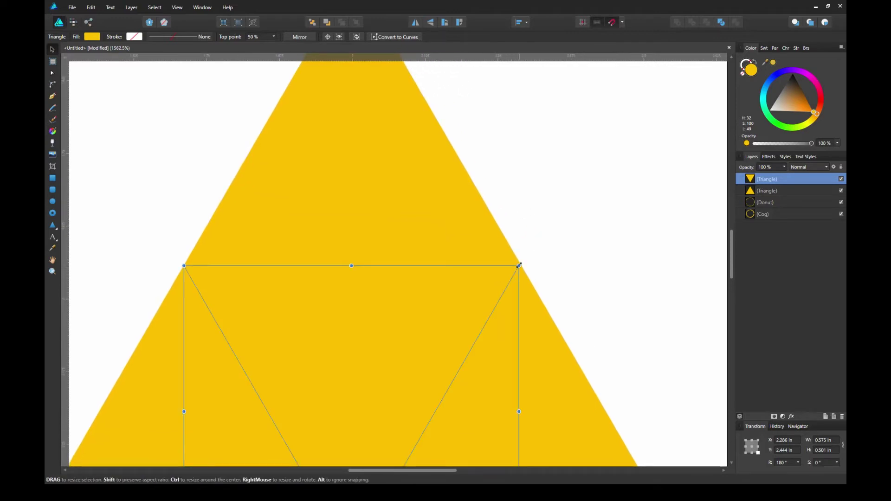
pyautogui.moveTo(519, 265); pyautogui.dragTo(520, 265)
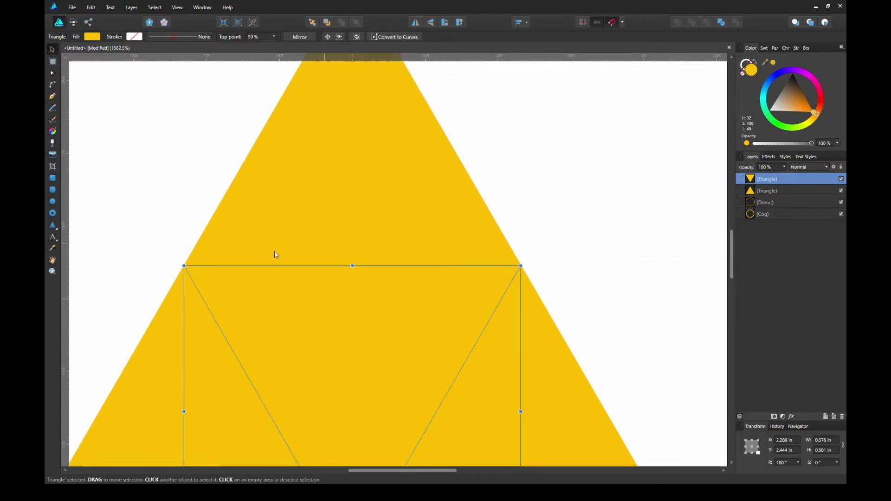
pyautogui.moveTo(183, 264); pyautogui.dragTo(184, 266)
# Combine the two triangles into one shape with the inverted triangle cut out of the large one.
pyautogui.hotkey('ctrl', '-')
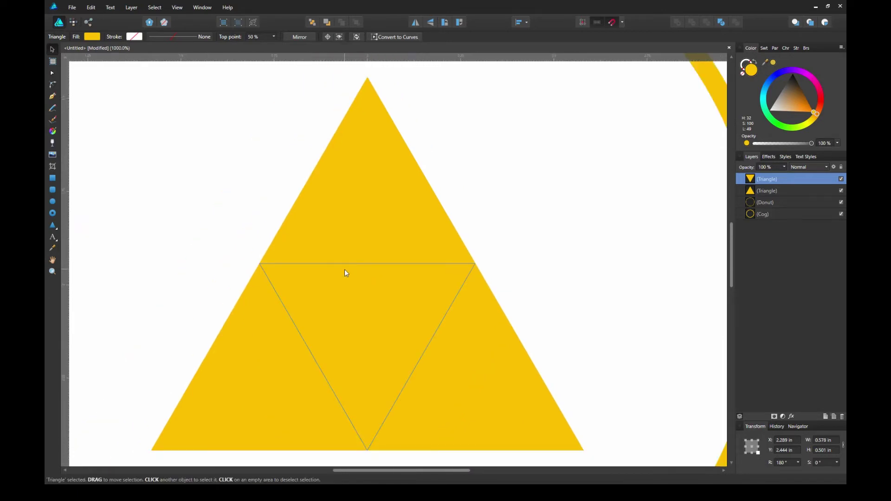
pyautogui.press('m')
pyautogui.keyDown('shift'); pyautogui.click(501, 376); pyautogui.keyUp('shift')
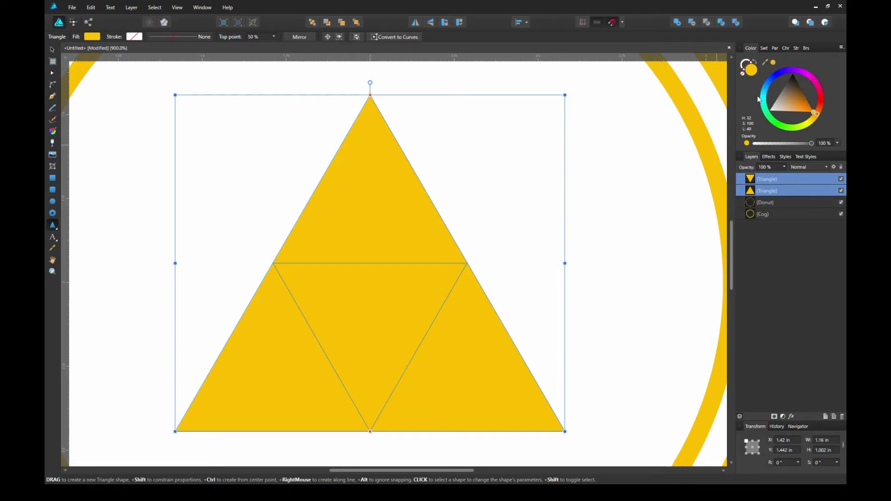
pyautogui.click(736, 21)
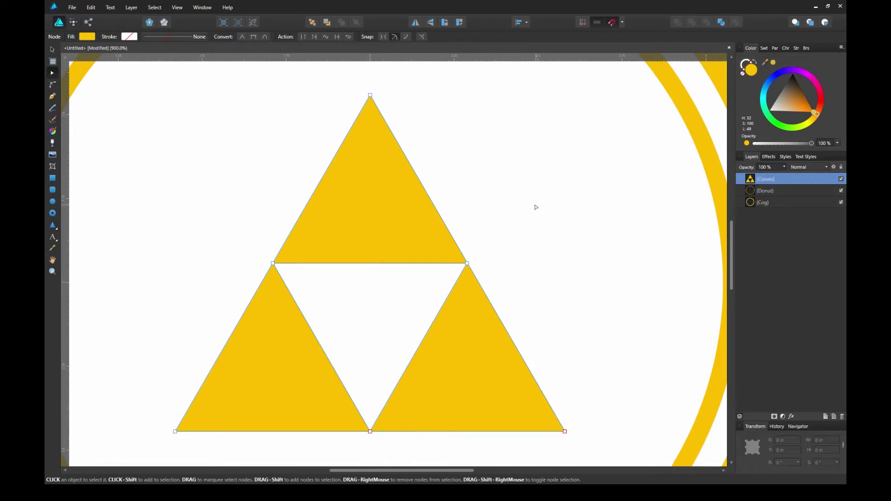
# Nudge the three-triangle symbol slightly upward inside the ring, with its top edge at about 1.415 in.
pyautogui.scroll(-5, 531, 206)
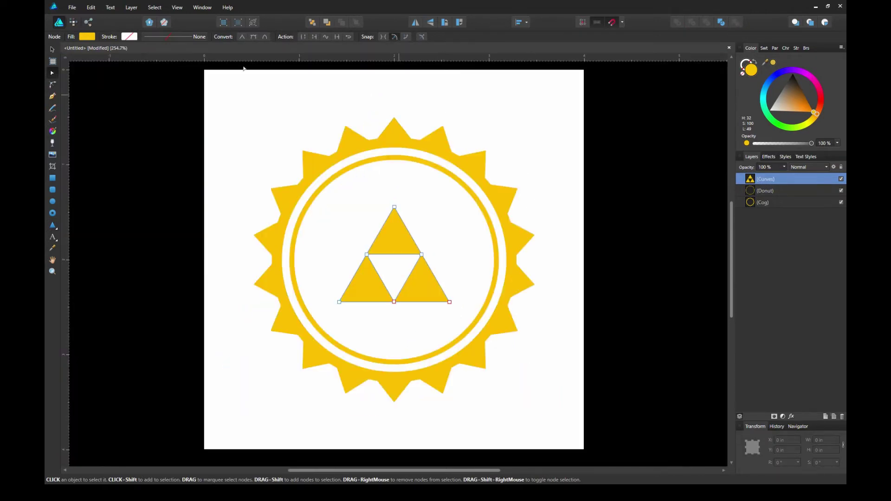
pyautogui.click(51, 49)
pyautogui.click(169, 116)
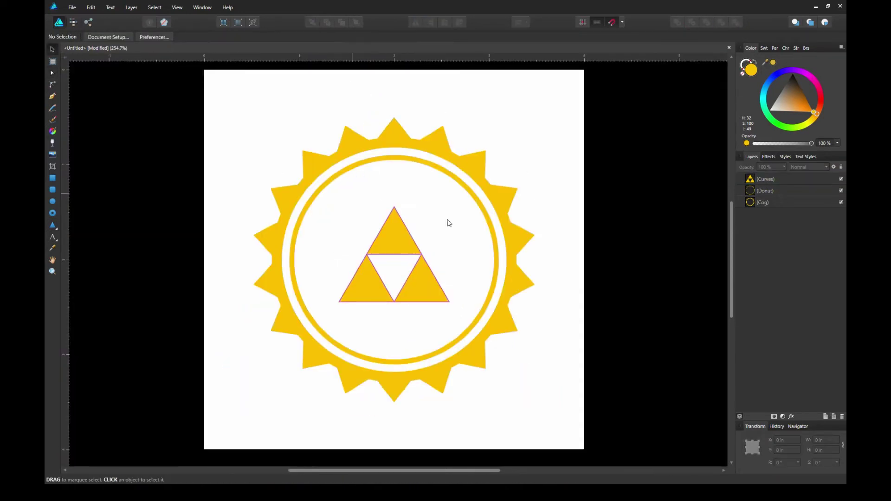
pyautogui.click(392, 236)
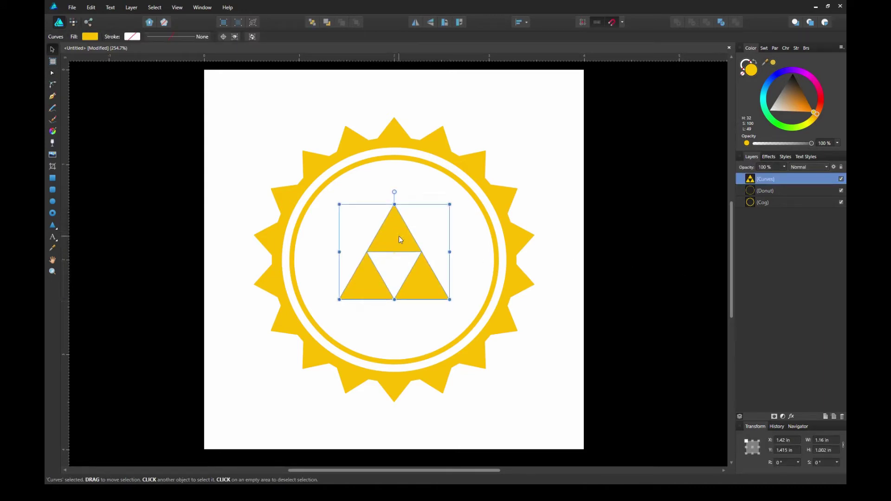
pyautogui.click(612, 261)
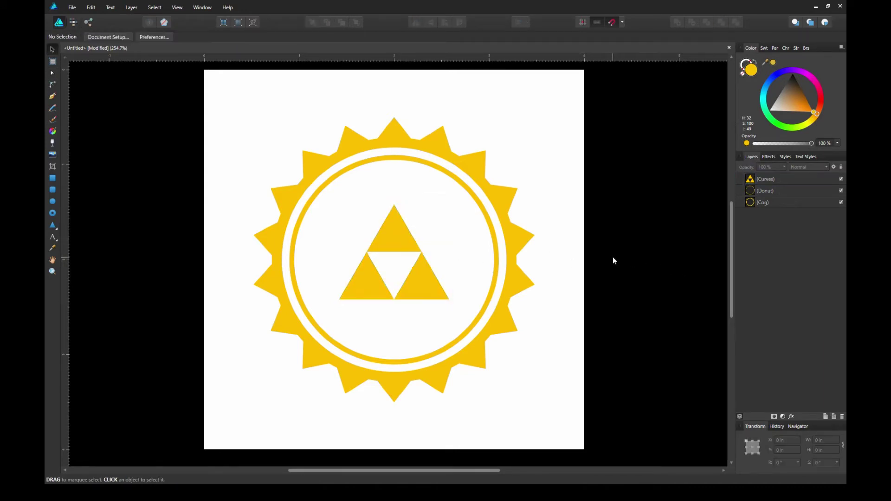
# Bring the thin ring to the front of the layers and add a centred smaller copy about 1.785 in wide inside it.
pyautogui.click(483, 214)
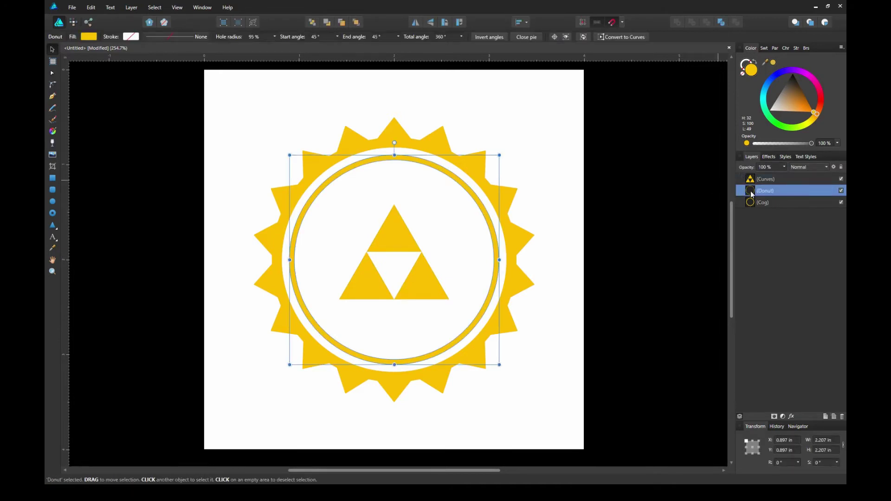
pyautogui.moveTo(751, 194); pyautogui.dragTo(751, 180)
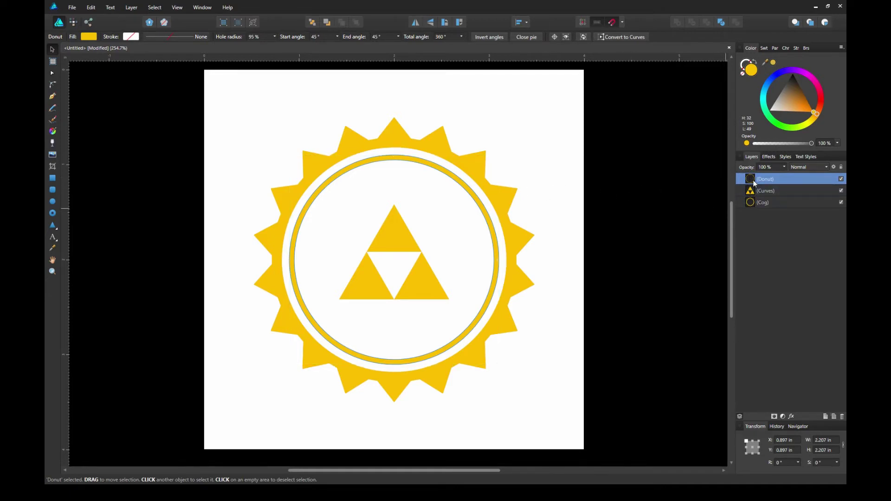
pyautogui.hotkey('ctrl', 'j')
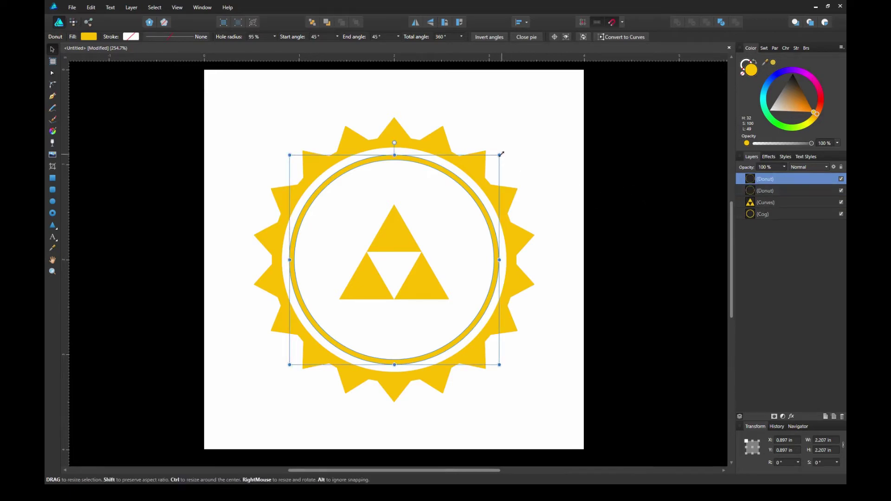
pyautogui.press('Delete')
pyautogui.click(442, 172)
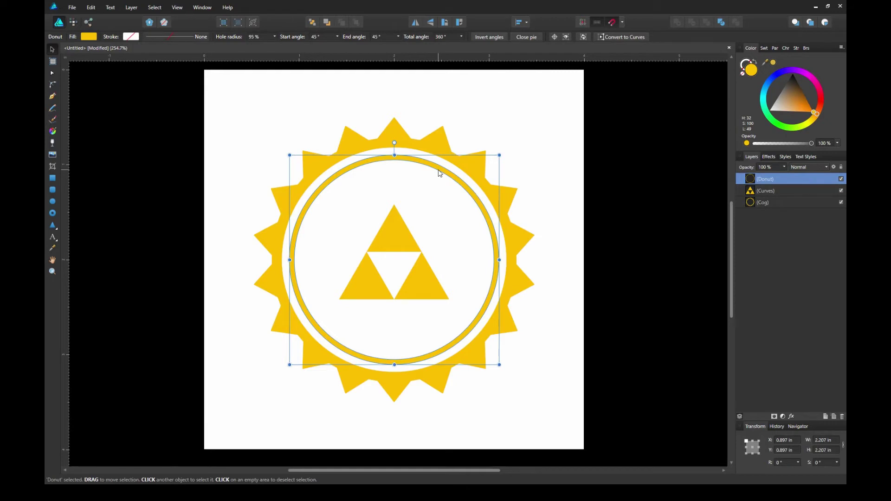
pyautogui.moveTo(444, 174); pyautogui.dragTo(428, 190)
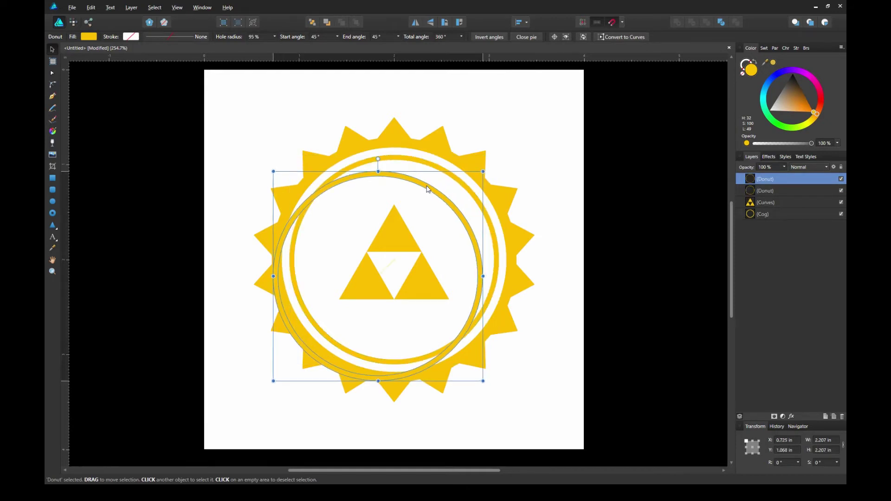
pyautogui.moveTo(483, 173); pyautogui.dragTo(438, 205)
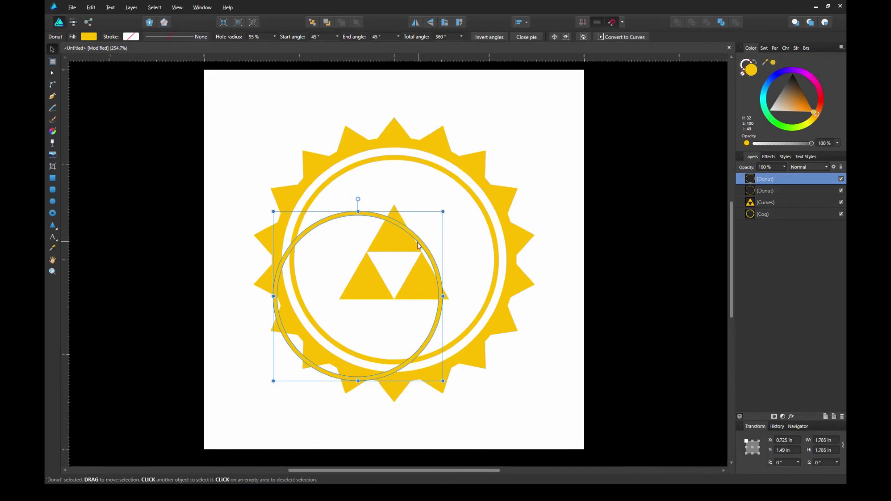
pyautogui.moveTo(420, 242); pyautogui.dragTo(457, 213)
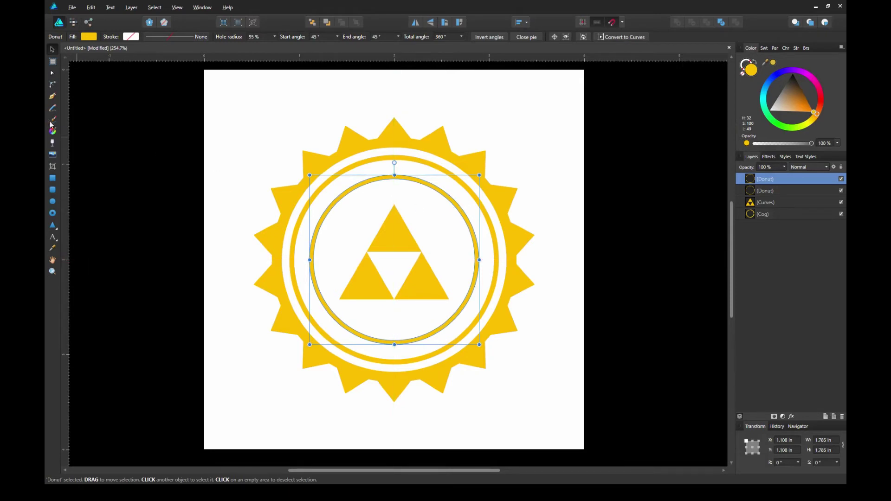
# Turn the smaller ring into a text path with the Artistic Text tool and write "wisdom" along it.
pyautogui.click(54, 238)
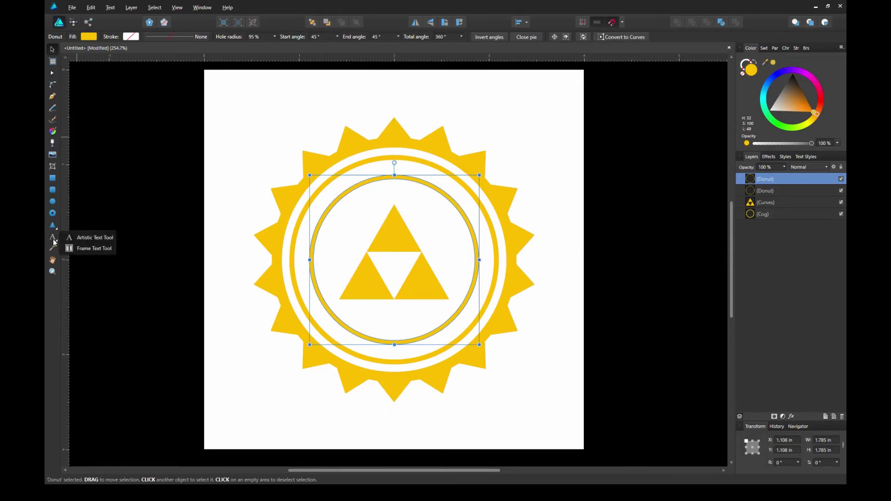
pyautogui.click(82, 239)
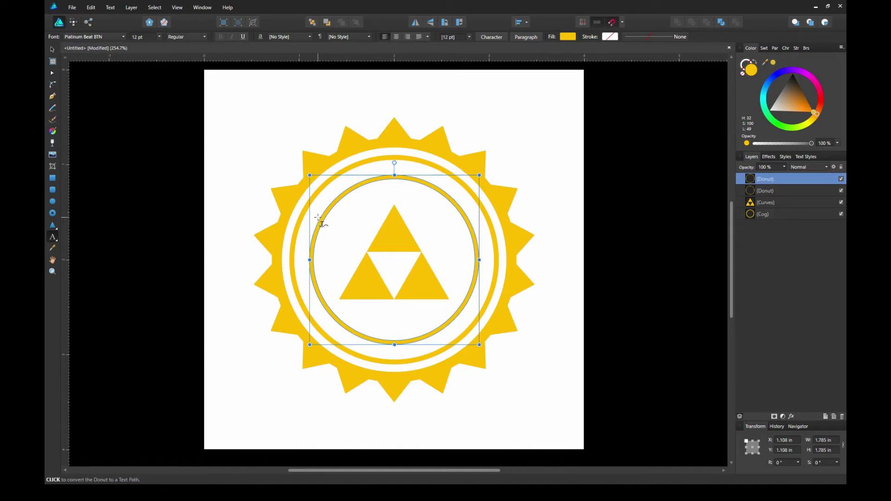
pyautogui.click(318, 217)
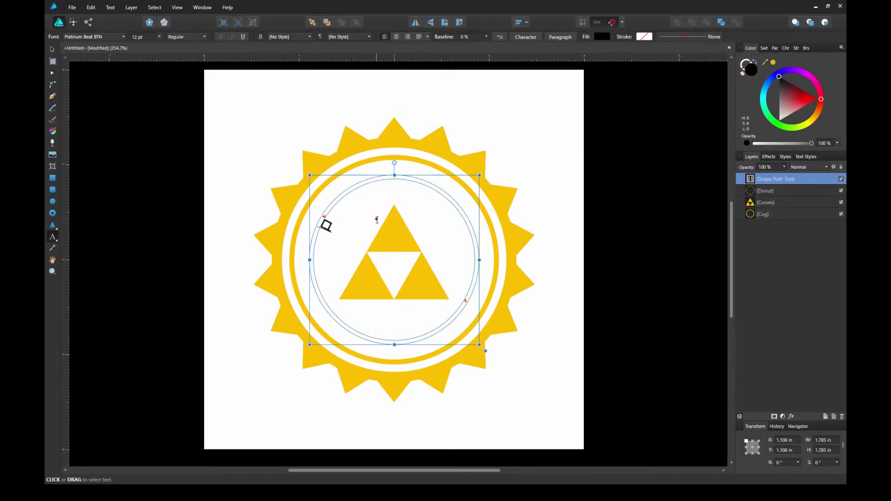
pyautogui.write('wisdom')
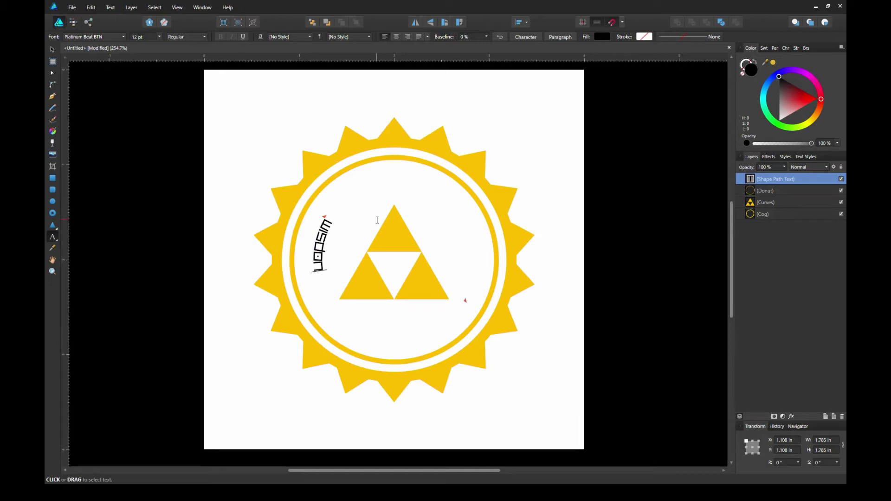
pyautogui.press('Escape')
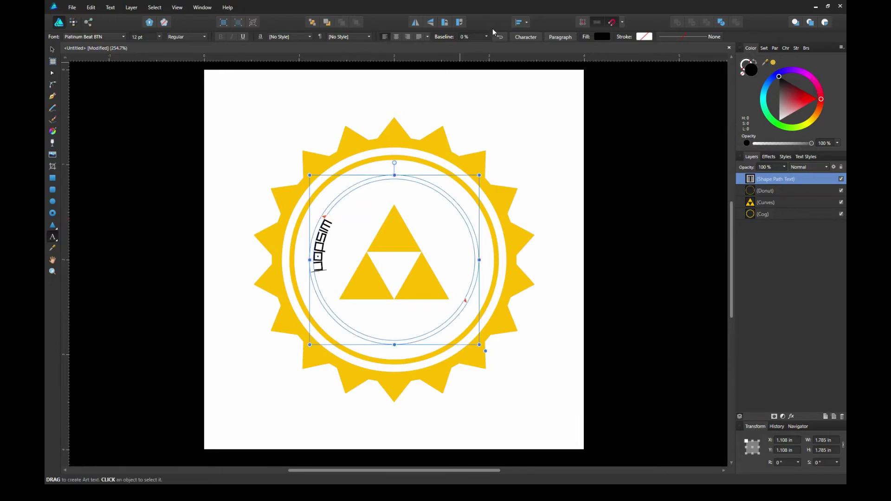
# Reverse the text path so the word sits outside the circle, and start it near the circle's left side.
pyautogui.click(501, 38)
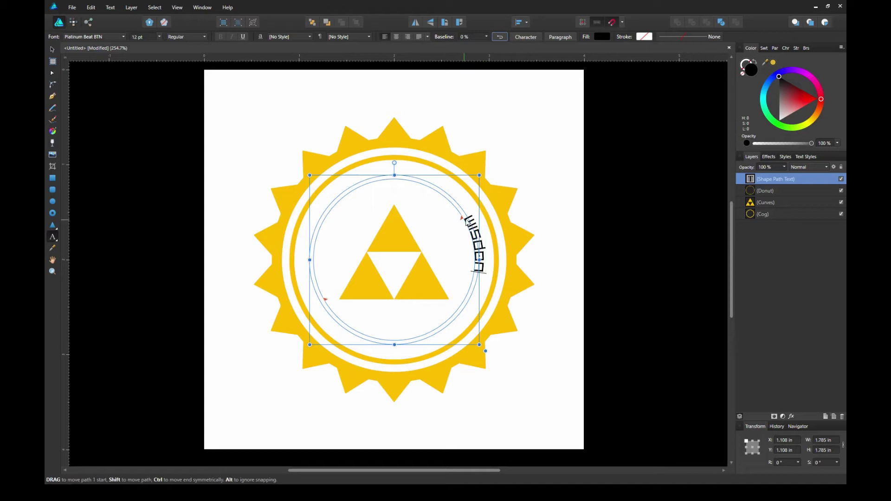
pyautogui.moveTo(465, 222); pyautogui.dragTo(277, 257)
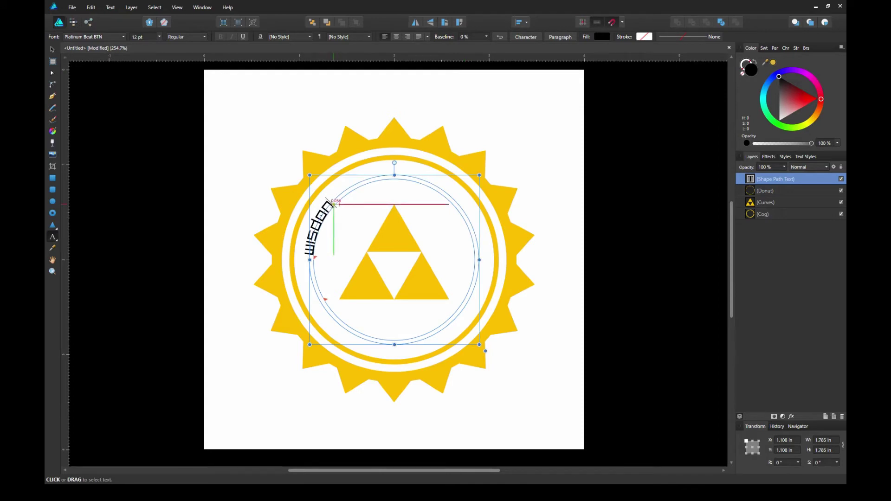
# Set the curved text to 18 pt and correct its last letter so the word reads "wisdom".
pyautogui.doubleClick(333, 204)
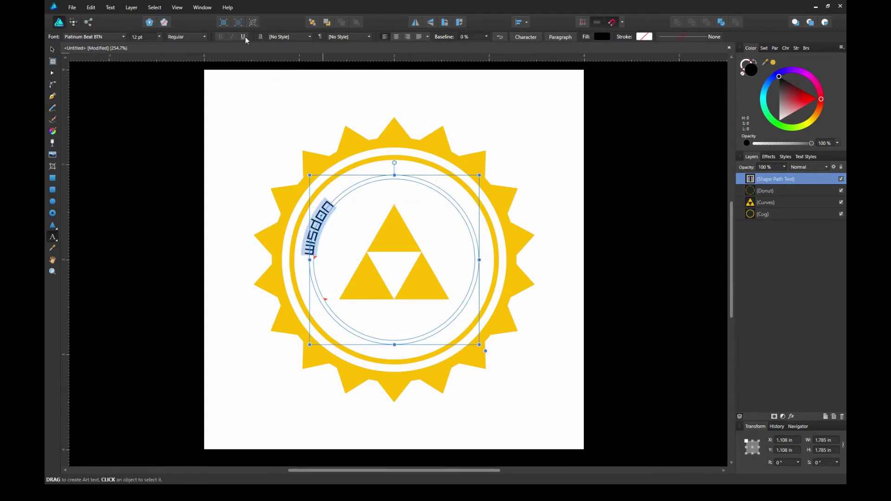
pyautogui.click(160, 38)
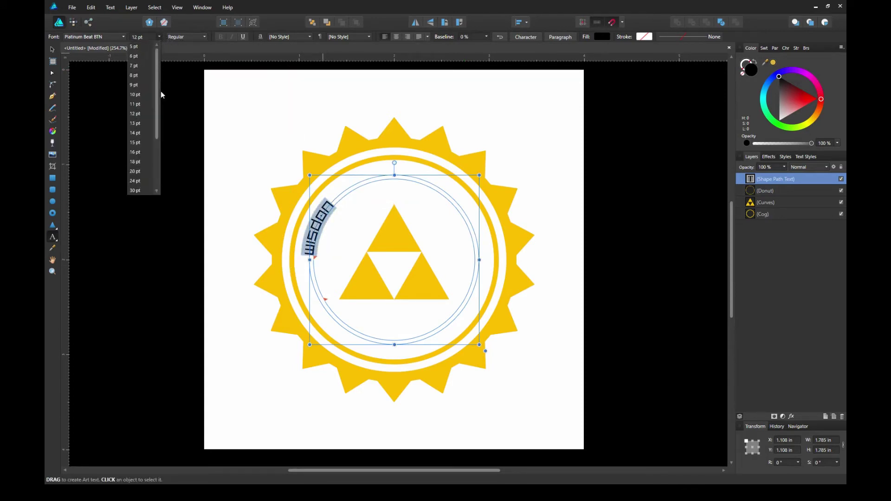
pyautogui.click(135, 162)
pyautogui.moveTo(357, 190); pyautogui.dragTo(344, 188)
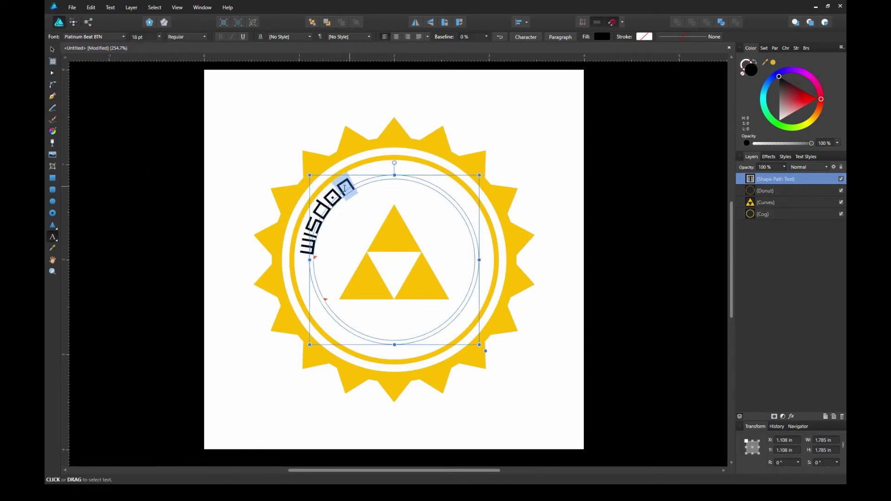
pyautogui.click(345, 184)
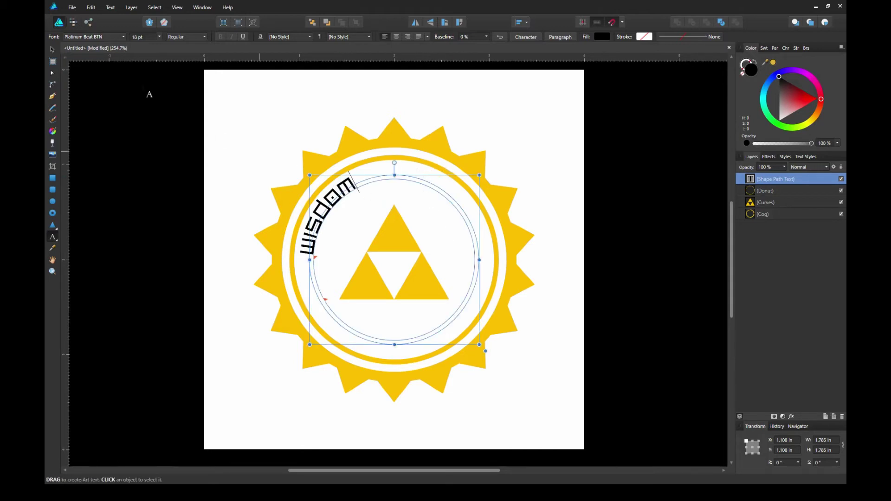
# Shrink the curved text's circle to about 1.574 in wide and reposition it centrally around the triangle symbol.
pyautogui.click(52, 49)
pyautogui.moveTo(436, 193); pyautogui.dragTo(458, 202)
pyautogui.moveTo(443, 235); pyautogui.dragTo(469, 242)
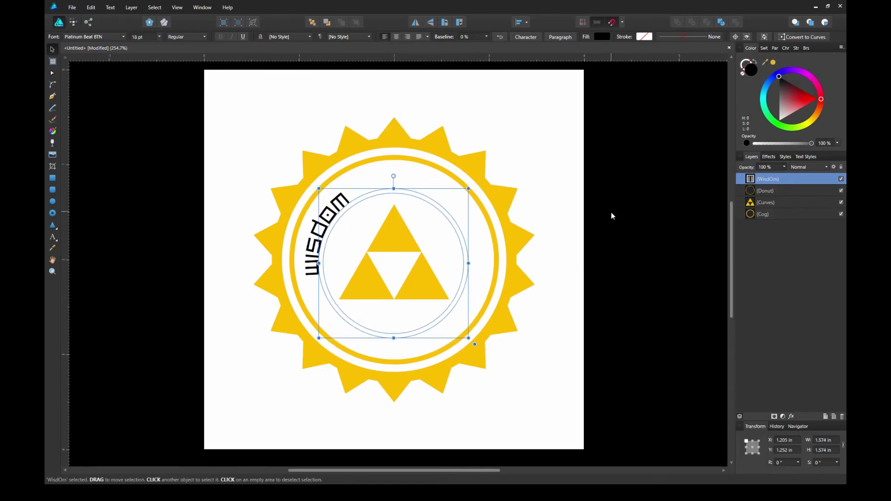
pyautogui.click(610, 214)
# Try filling the curved word with the previously picked darker gold colour.
pyautogui.click(337, 215)
pyautogui.doubleClick(338, 211)
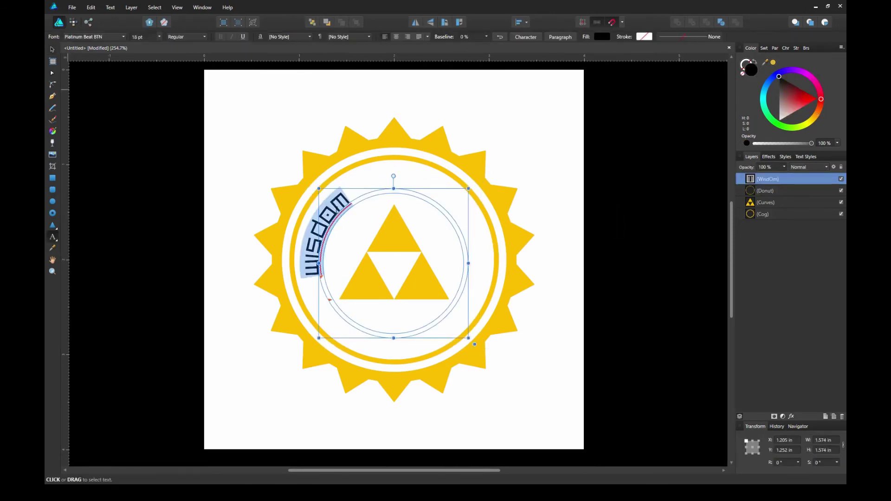
pyautogui.click(773, 63)
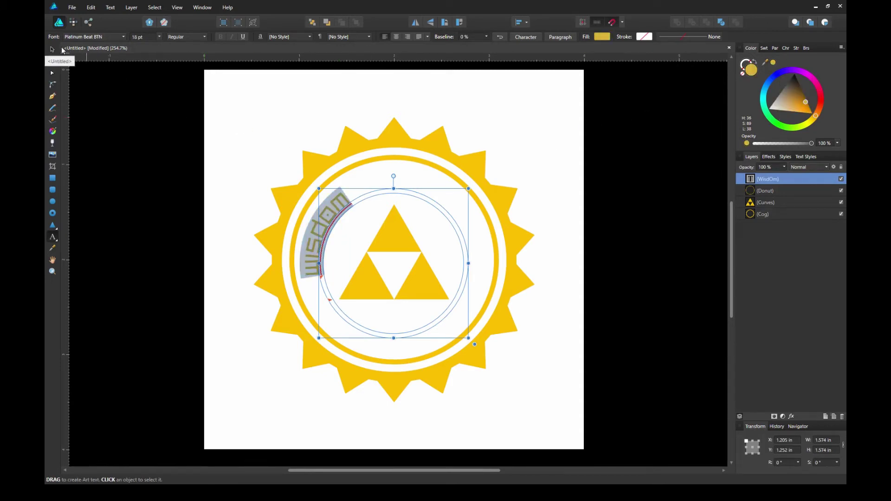
pyautogui.click(362, 209)
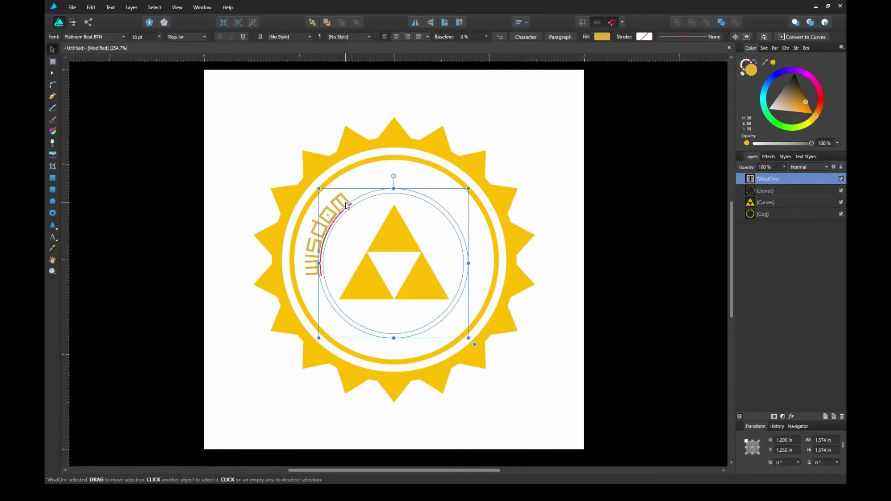
pyautogui.doubleClick(346, 203)
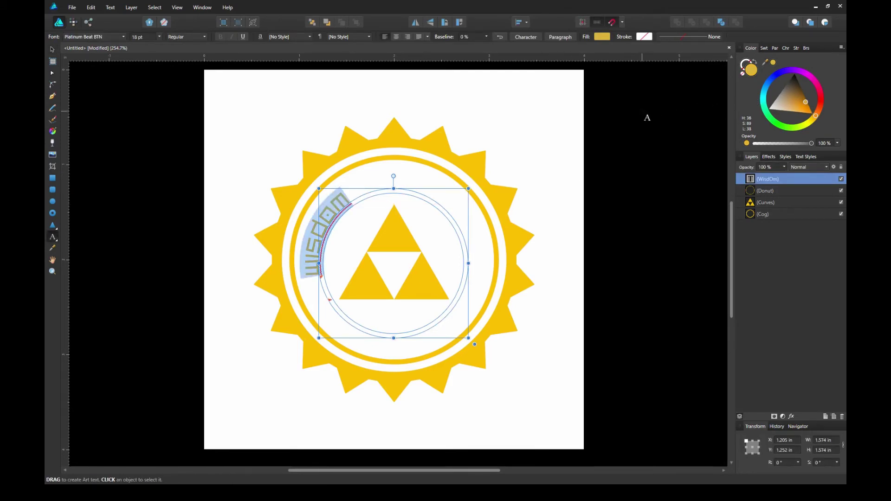
pyautogui.press('Delete')
pyautogui.hotkey('ctrl', 'z')
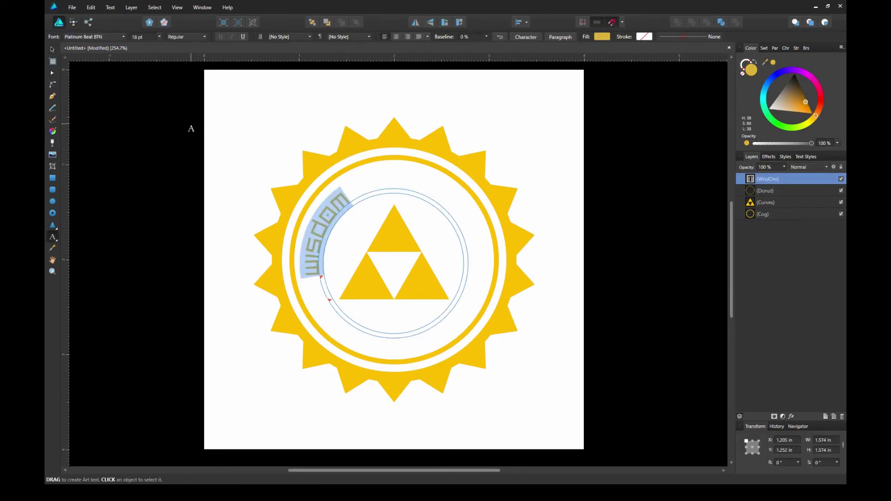
pyautogui.press('Escape')
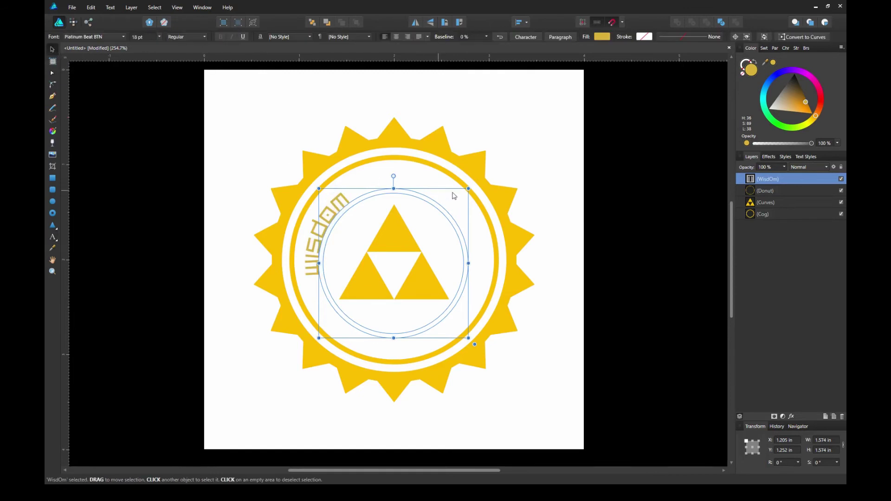
# Fill the curved word with the golden yellow sampled from the cog border.
pyautogui.press('i')
pyautogui.click(475, 161)
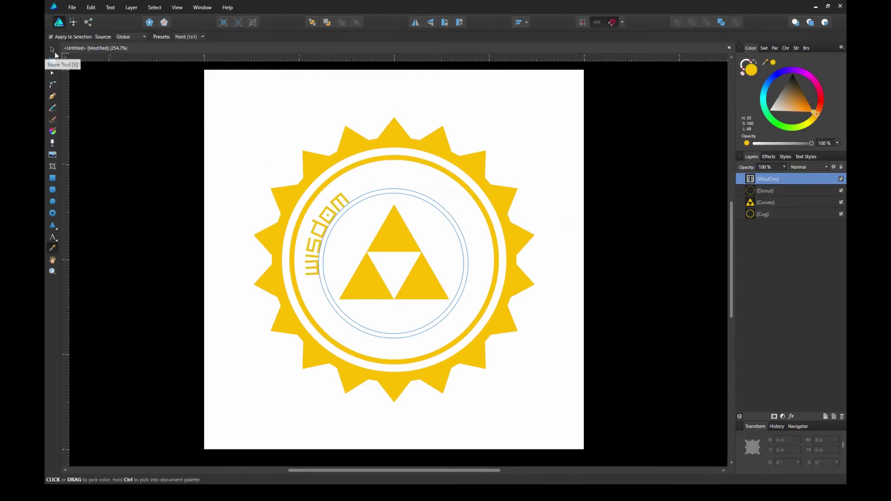
pyautogui.press('v')
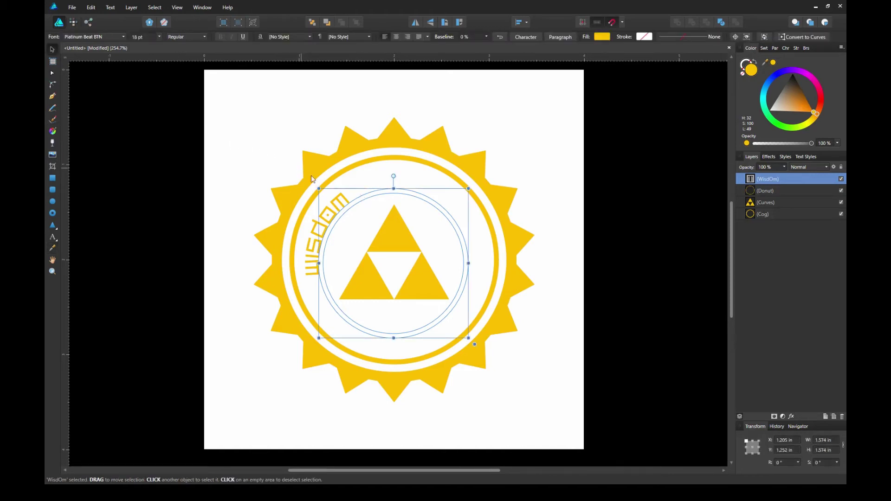
# Duplicate the curved text, shift the copy to the circle's upper right side and change its wording to "power".
pyautogui.hotkey('ctrl', 'j')
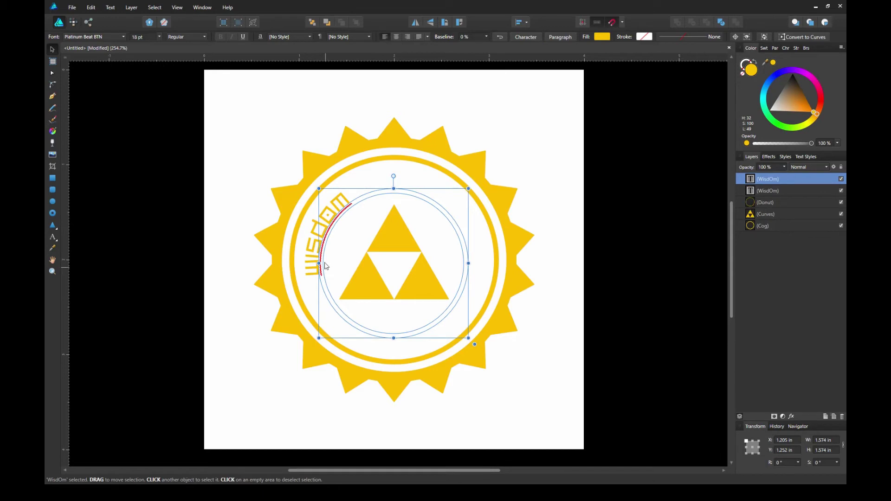
pyautogui.doubleClick(323, 223)
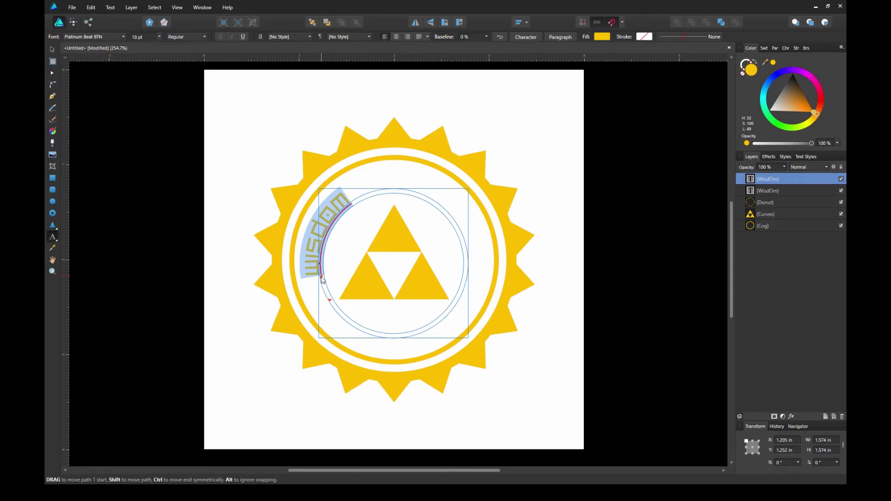
pyautogui.moveTo(322, 277); pyautogui.dragTo(453, 195)
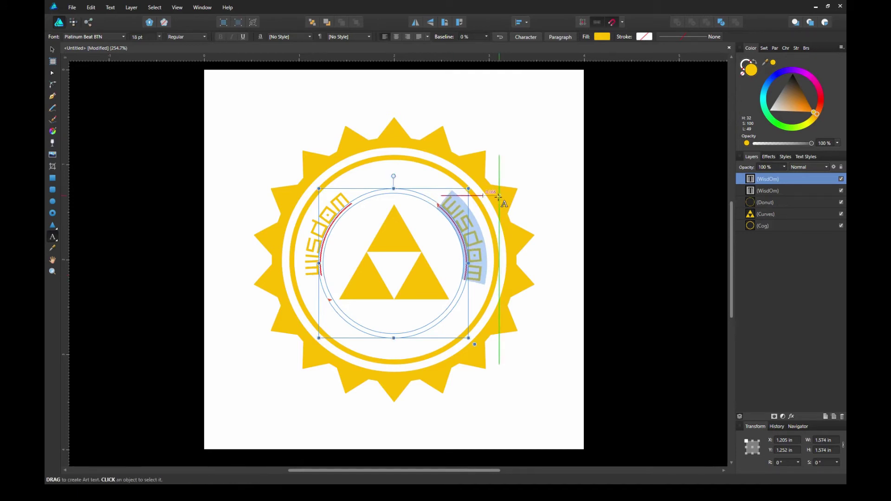
pyautogui.write('power')
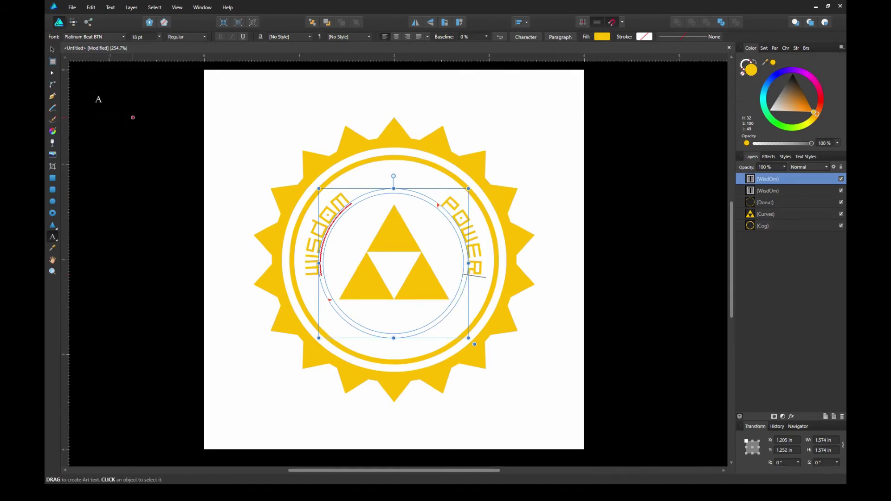
# Duplicate the curved word "POWER" and slide the copy along its circle to the bottom, below the triangle symbol.
pyautogui.press('Escape')
pyautogui.hotkey('ctrl', 'v')
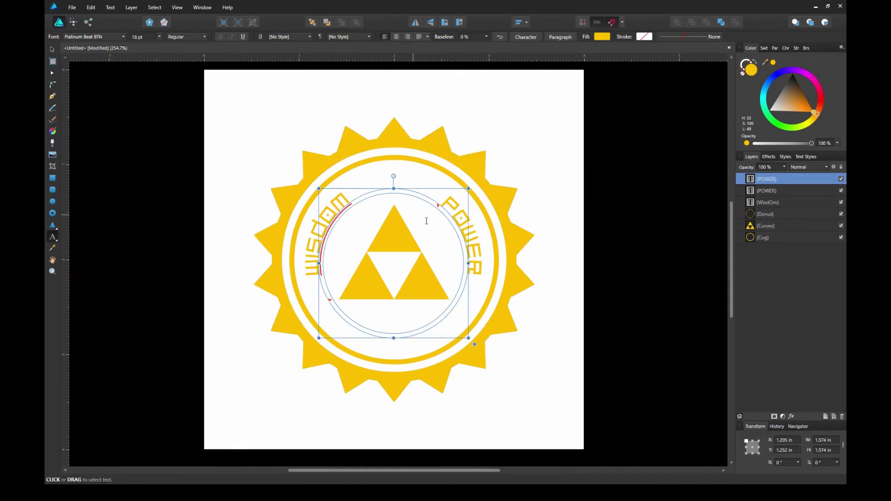
pyautogui.press('v')
pyautogui.click(471, 232)
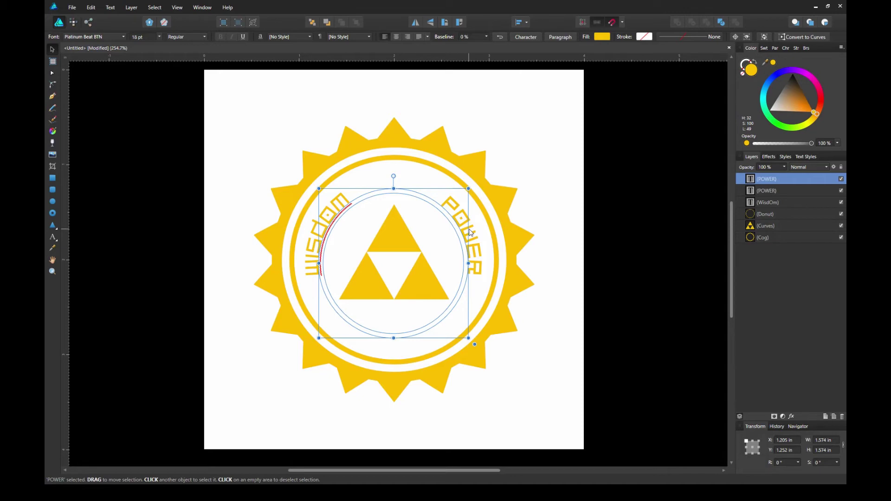
pyautogui.doubleClick(470, 232)
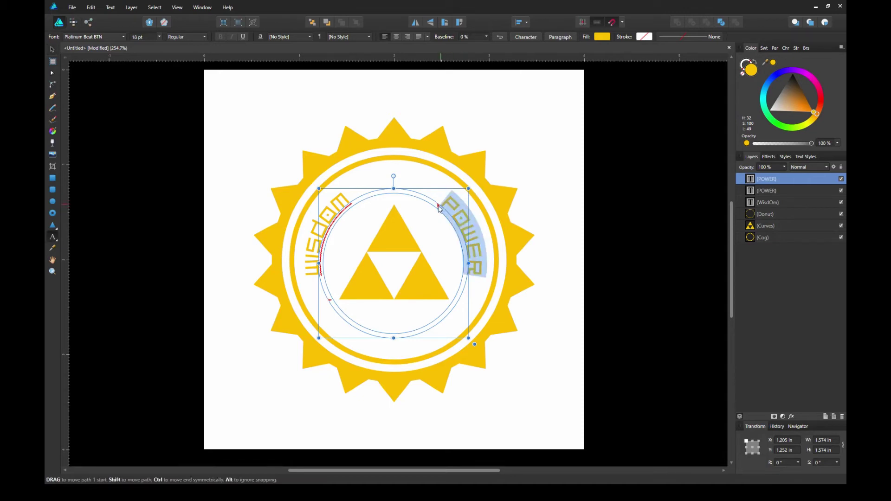
pyautogui.moveTo(438, 209); pyautogui.dragTo(435, 333)
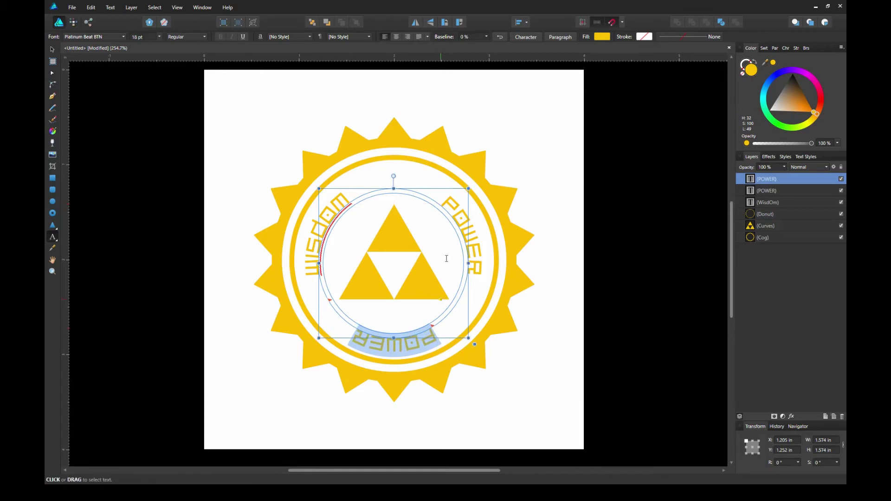
# Reverse the bottom copy's text path and change its wording to "COURAGE", with its start point shifted further up the circle's lower left.
pyautogui.click(501, 37)
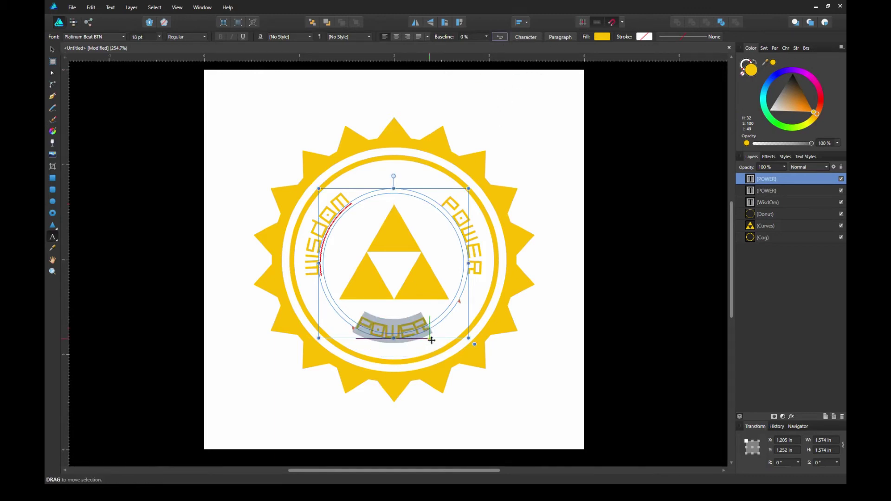
pyautogui.write('COURAGE')
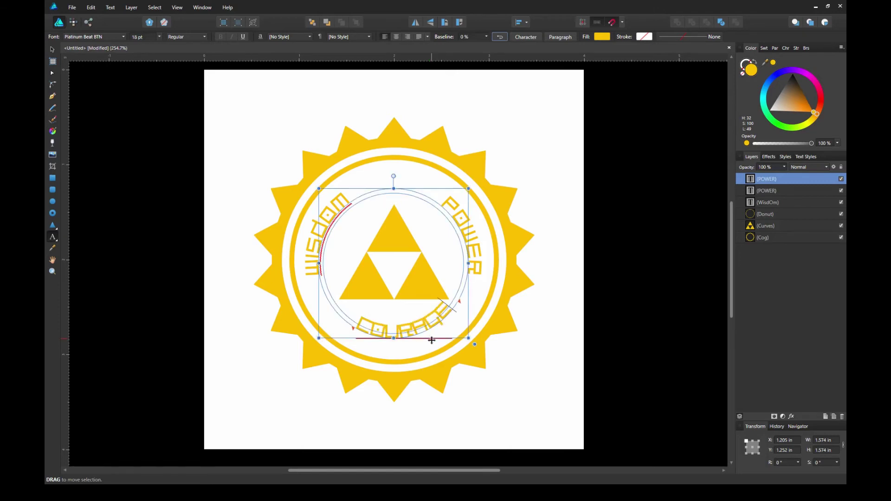
pyautogui.moveTo(353, 329); pyautogui.dragTo(338, 317)
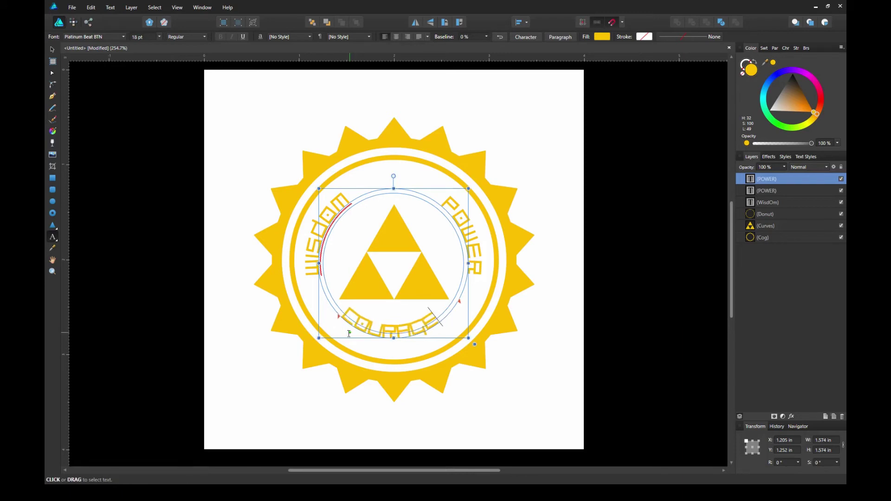
# Enlarge the circle of "COURAGE" to about 1.783 in wide and shift the word's start point to keep it centred below the symbol.
pyautogui.moveTo(469, 338); pyautogui.dragTo(478, 342)
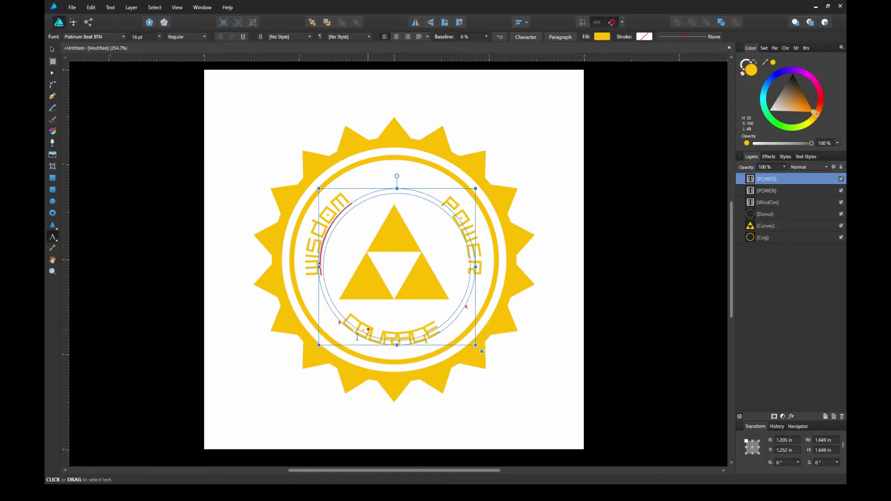
pyautogui.moveTo(339, 324); pyautogui.dragTo(351, 329)
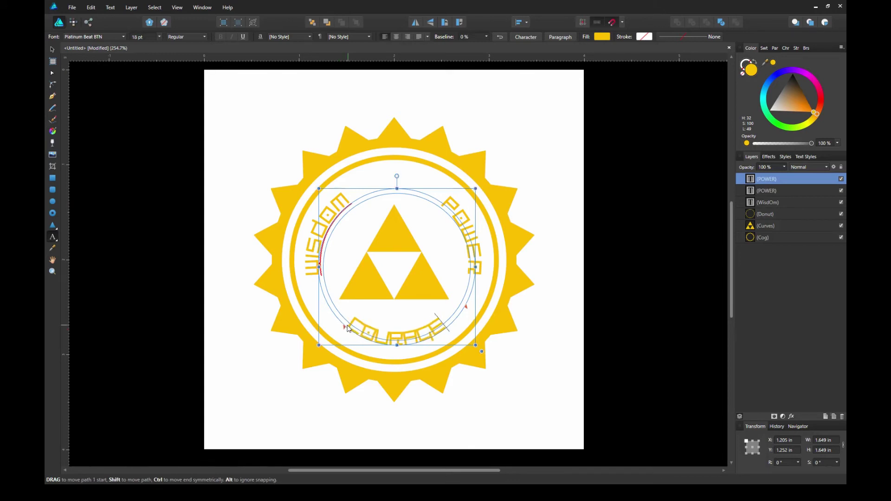
pyautogui.moveTo(319, 346); pyautogui.dragTo(313, 352)
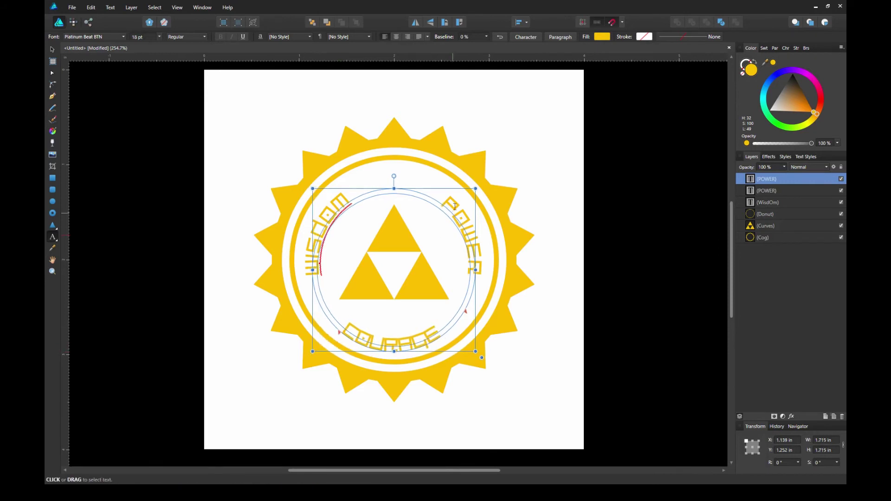
pyautogui.moveTo(477, 187); pyautogui.dragTo(441, 200)
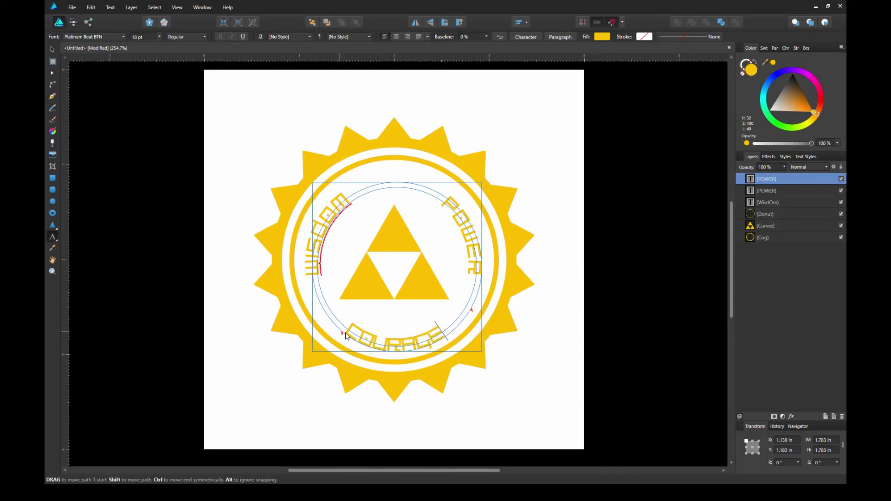
# Set the character tracking of the whole word "COURAGE" to 50 ‰.
pyautogui.doubleClick(389, 339)
pyautogui.click(781, 48)
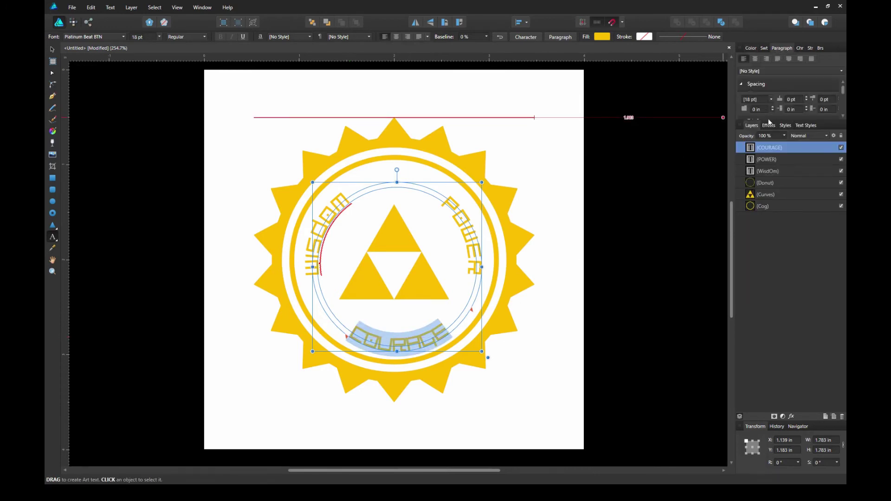
pyautogui.click(786, 120)
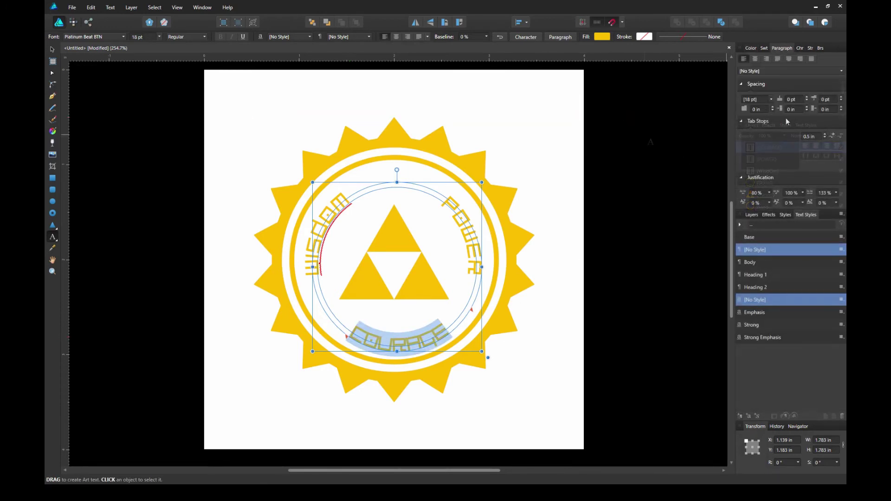
pyautogui.click(799, 47)
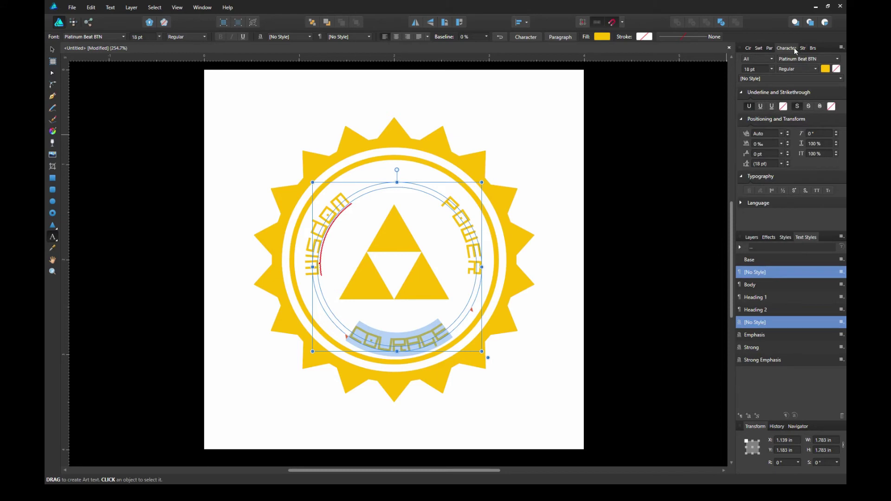
pyautogui.click(781, 144)
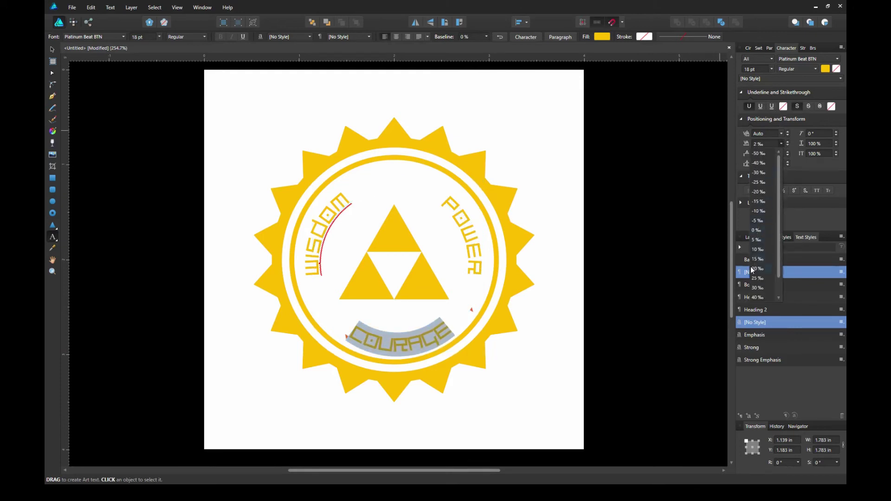
pyautogui.scroll(-1, 755, 269)
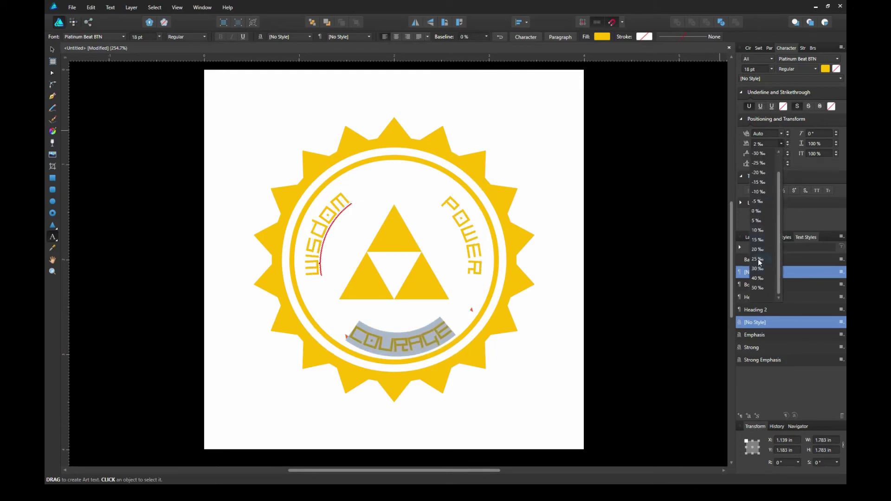
pyautogui.click(757, 287)
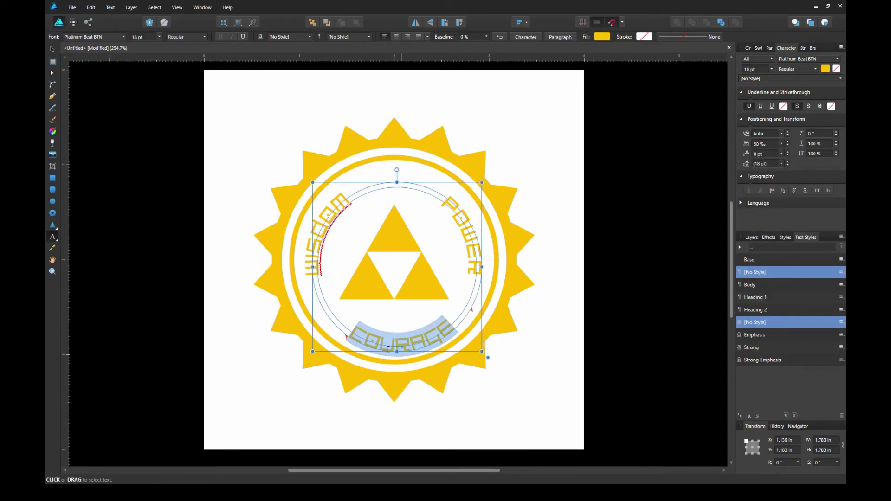
# Recentre "COURAGE" under the triangles by adjusting its start point and circle position, and fine-tune the circle's height.
pyautogui.moveTo(346, 335); pyautogui.dragTo(339, 338)
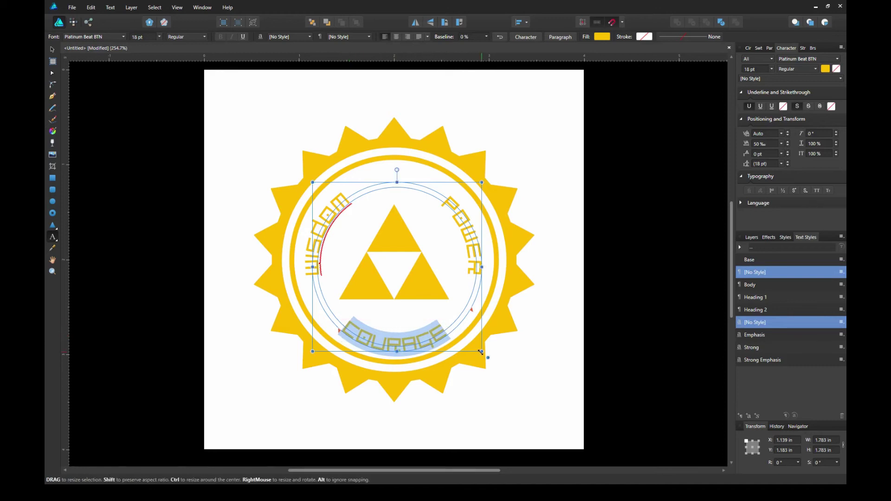
pyautogui.moveTo(483, 352); pyautogui.dragTo(481, 348)
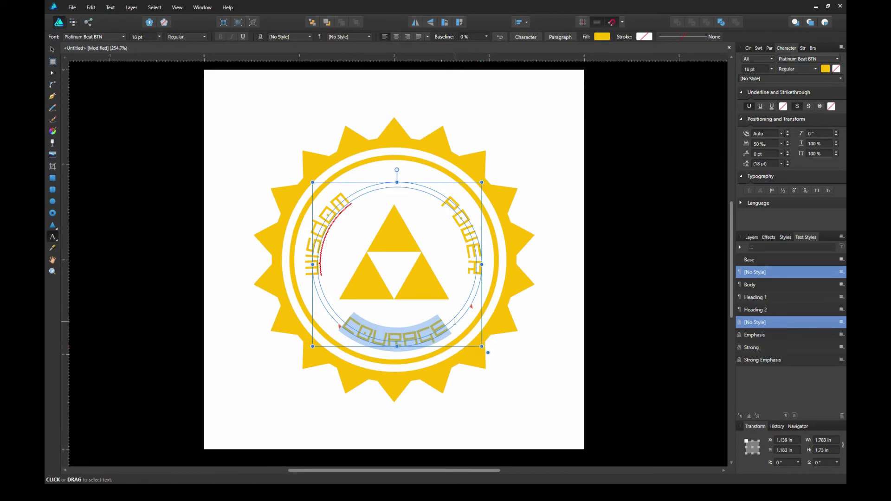
pyautogui.click(52, 50)
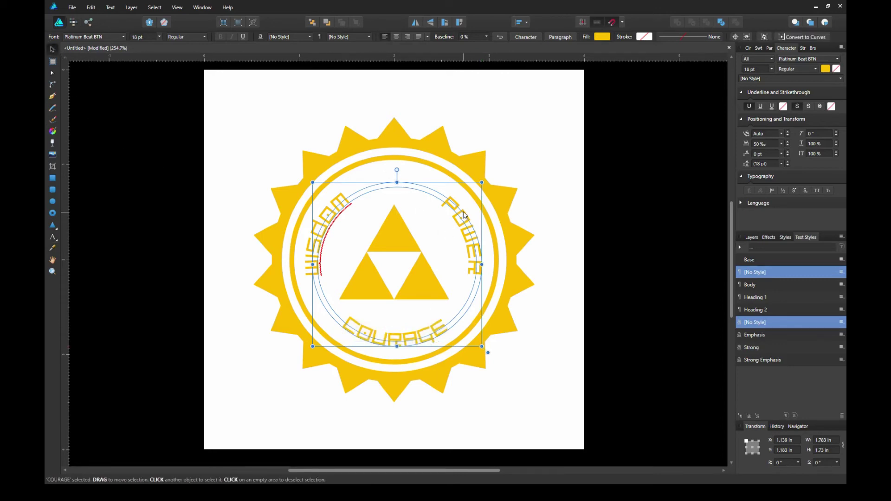
pyautogui.moveTo(462, 215); pyautogui.dragTo(458, 215)
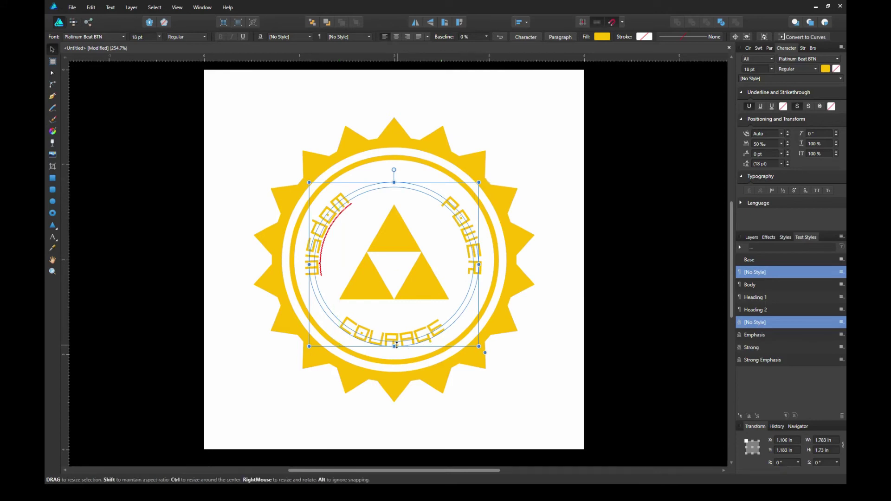
pyautogui.moveTo(397, 345); pyautogui.dragTo(395, 349)
pyautogui.click(613, 247)
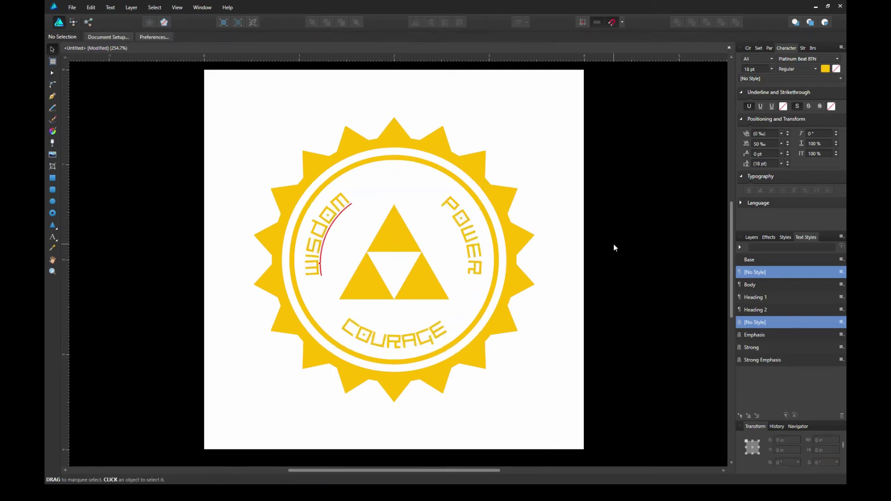
# Set the tracking of "POWER" to 50 ‰ and move its start point slightly higher along the circle.
pyautogui.click(366, 207)
pyautogui.click(751, 237)
pyautogui.click(768, 282)
pyautogui.press('t')
pyautogui.hotkey('ctrl', 'a')
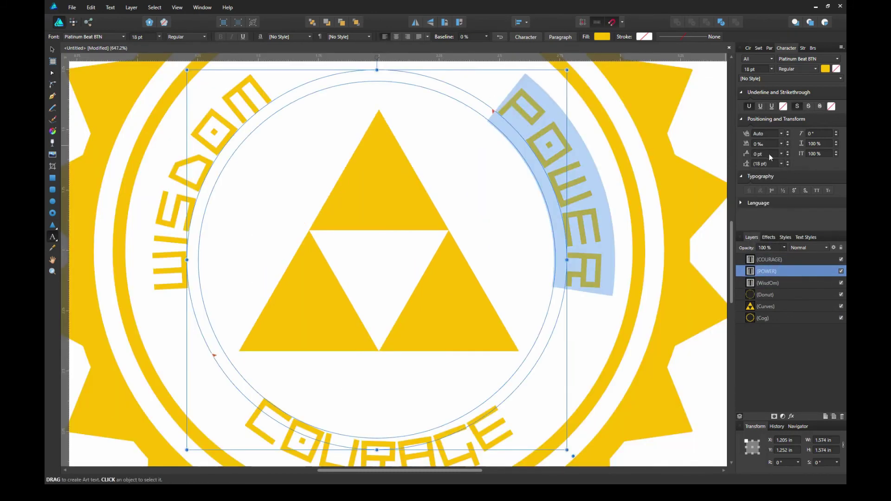
pyautogui.click(780, 143)
pyautogui.click(761, 258)
pyautogui.hotkey('ctrl', '0')
pyautogui.moveTo(440, 210); pyautogui.dragTo(440, 204)
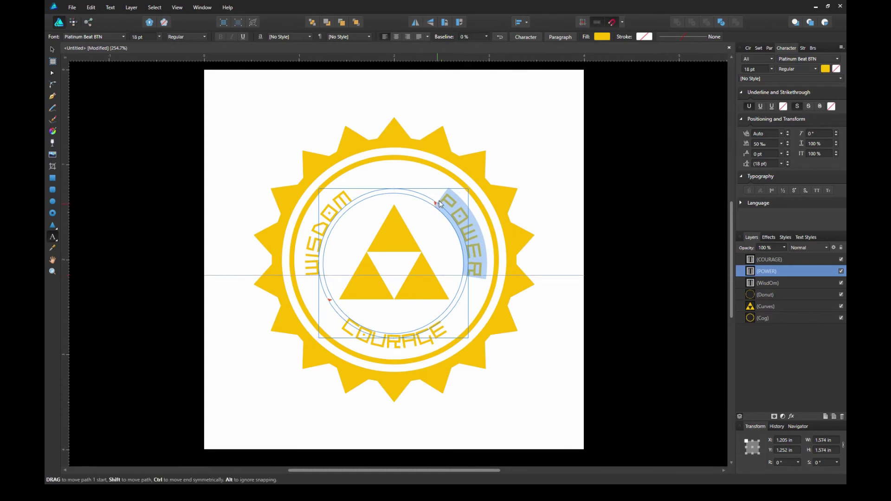
# Widen the circle of "COURAGE" on both sides and extend it upwards, to about 1.898 in by 1.808 in.
pyautogui.scroll(2, 577, 238)
pyautogui.press('v')
pyautogui.click(500, 329)
pyautogui.moveTo(297, 266); pyautogui.dragTo(289, 263)
pyautogui.moveTo(497, 266); pyautogui.dragTo(502, 263)
pyautogui.moveTo(397, 168); pyautogui.dragTo(397, 159)
# Increase the tracking of "COURAGE" to 100 ‰ and deselect the text.
pyautogui.press('t')
pyautogui.scroll(4, 396, 270)
pyautogui.moveTo(510, 404); pyautogui.dragTo(271, 404)
pyautogui.click(772, 144)
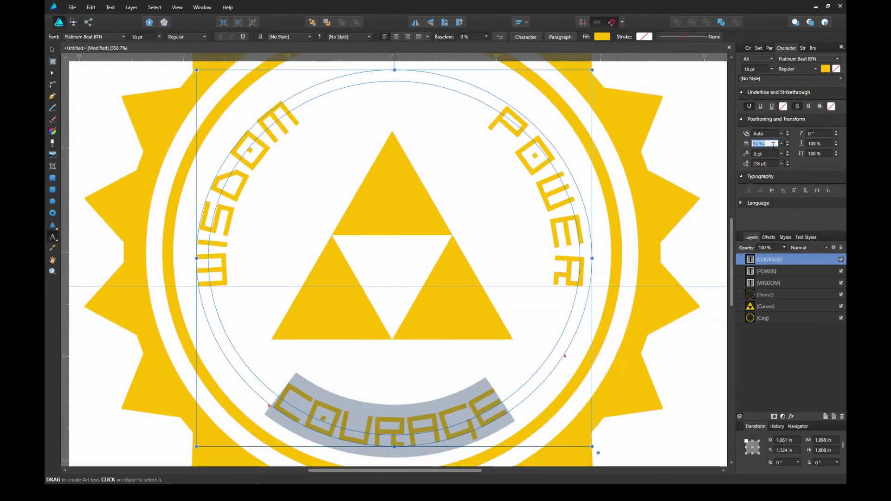
pyautogui.write('100')
pyautogui.press('Return')
pyautogui.press('v')
pyautogui.hotkey('ctrl', 'd')
pyautogui.hotkey('ctrl', '0')
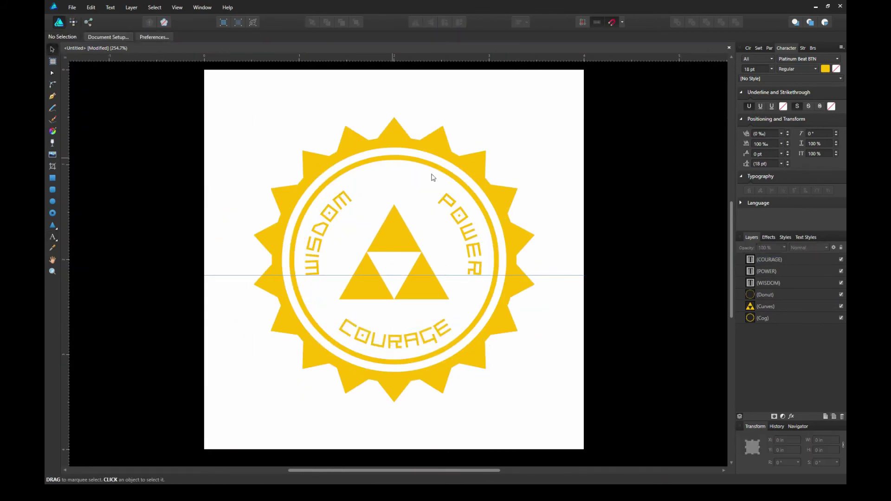
# Slide the curved words "POWER" and "WISDOM" slightly higher along their circles so they sit symmetrically.
pyautogui.doubleClick(462, 203)
pyautogui.hotkey('ctrl', 'alt', '0')
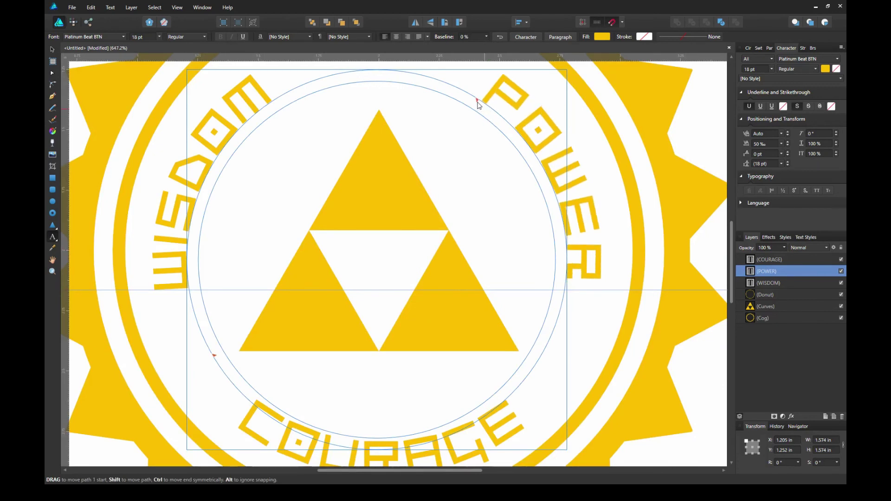
pyautogui.scroll(-2, 479, 104)
pyautogui.hotkey('ctrl', '0')
pyautogui.press('v')
pyautogui.hotkey('ctrl', 'd')
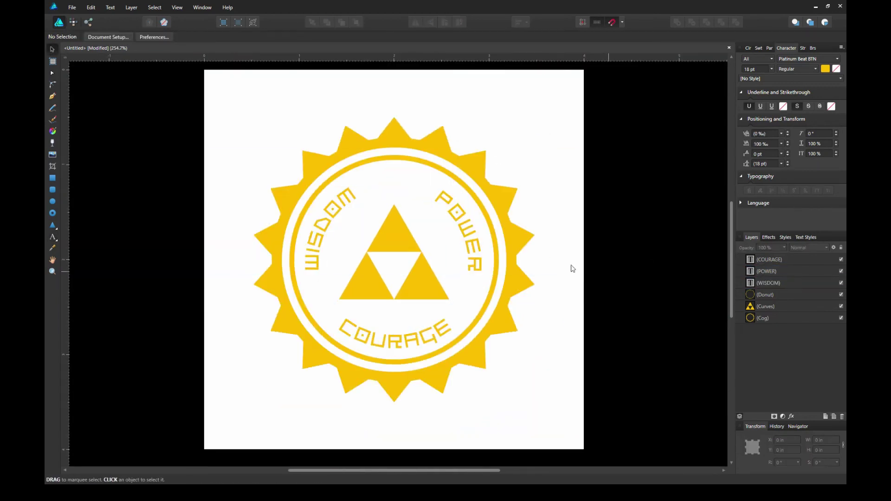
# Draw a small diamond about 0.105 in wide between the inner ring and the top triangle, using the Diamond Tool.
pyautogui.click(54, 225)
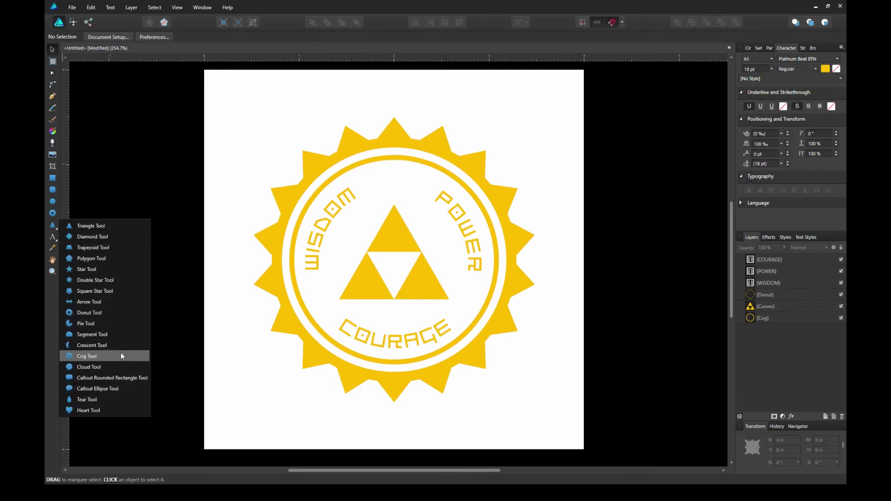
pyautogui.click(129, 239)
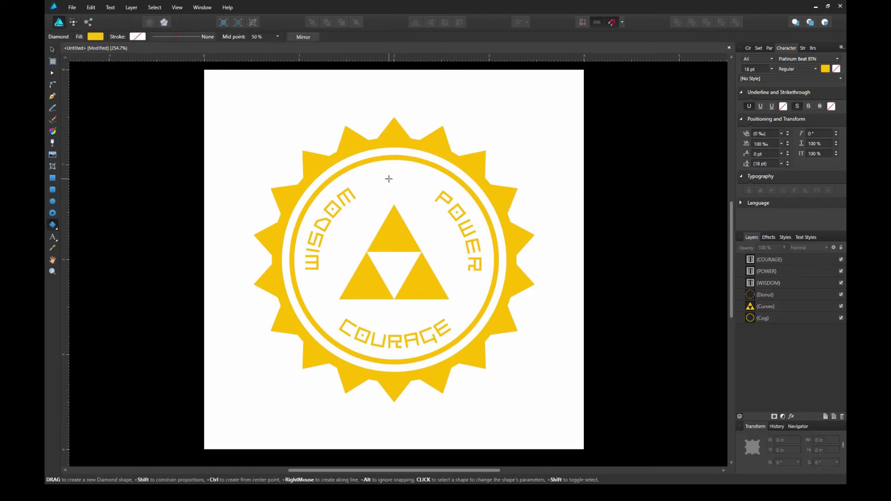
pyautogui.moveTo(389, 172); pyautogui.dragTo(398, 186)
pyautogui.hotkey('ctrl', '+')
pyautogui.hotkey('ctrl', '+')
pyautogui.hotkey('ctrl', '+')
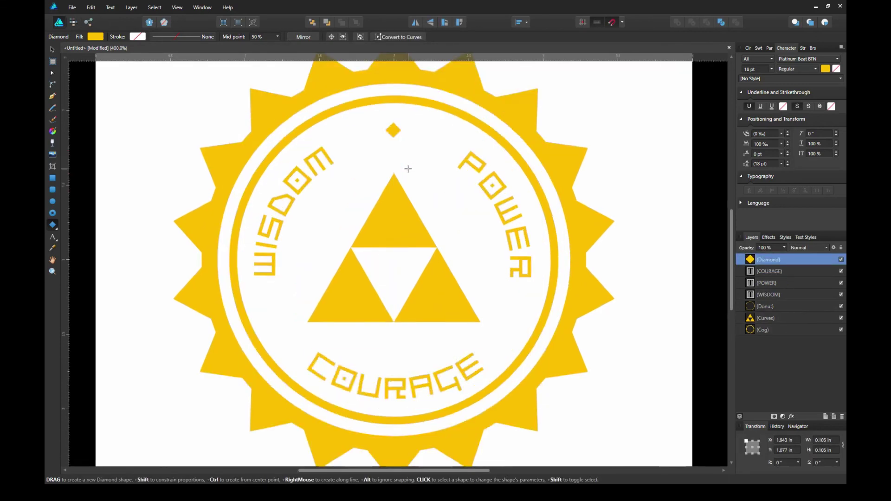
# Copy the diamond to the lower right and lower left of the triangle symbol, with a horizontal guide along the triangles' base.
pyautogui.press('space')
pyautogui.moveTo(410, 128); pyautogui.dragTo(544, 402)
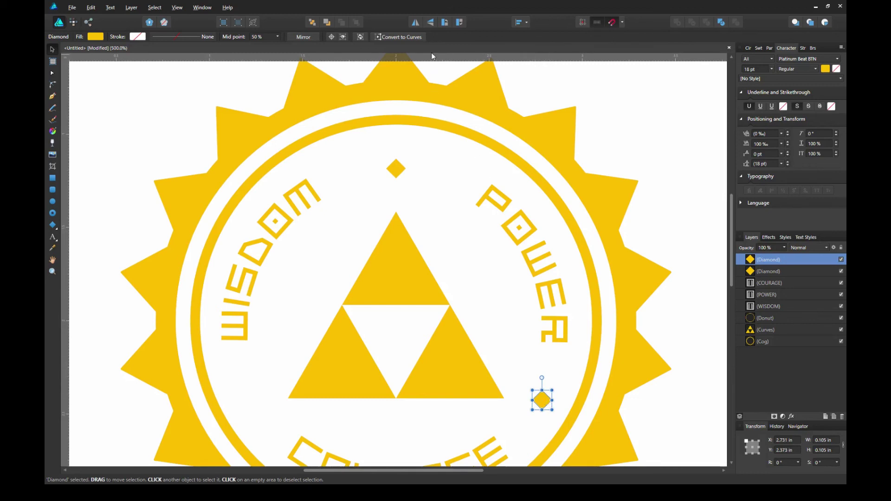
pyautogui.moveTo(433, 58); pyautogui.dragTo(463, 397)
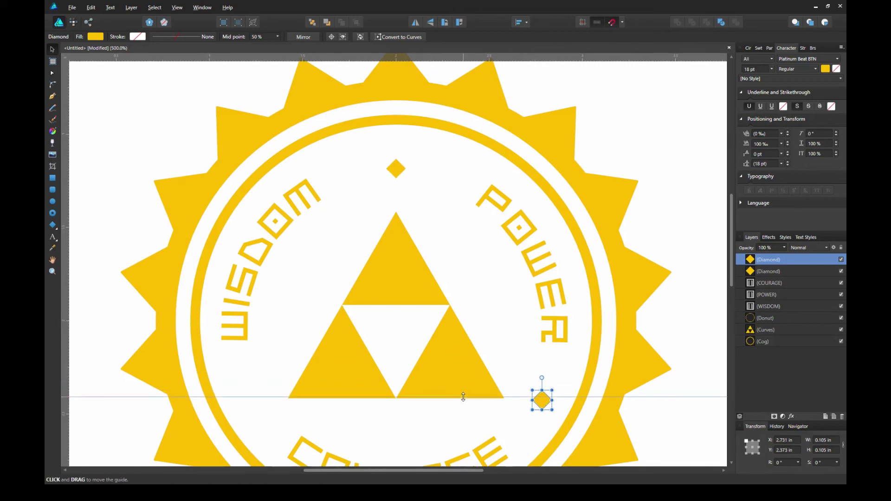
pyautogui.moveTo(545, 404); pyautogui.dragTo(252, 395)
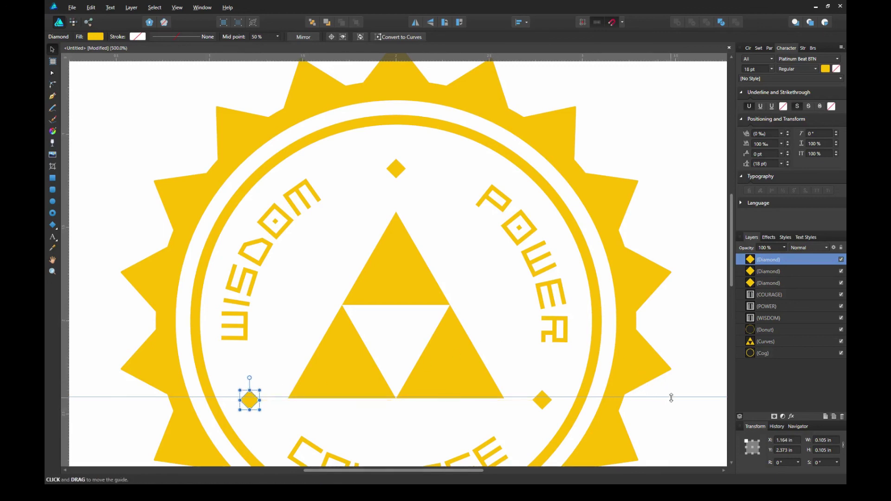
# Remove the horizontal guide from the canvas and deselect the diamond.
pyautogui.moveTo(672, 396); pyautogui.dragTo(630, 58)
pyautogui.hotkey('ctrl', '0')
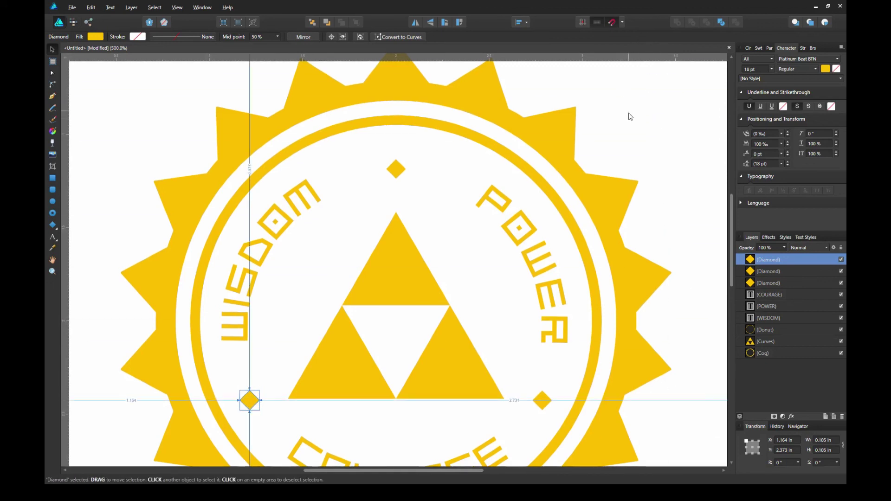
pyautogui.click(593, 193)
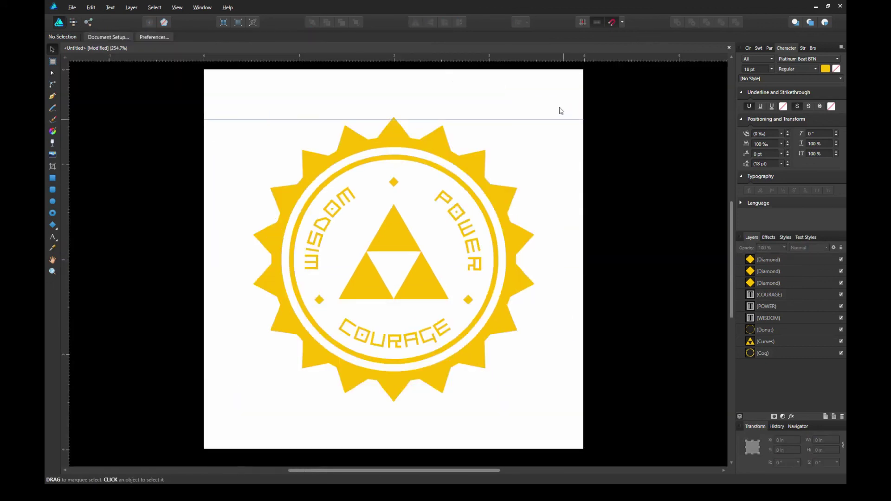
pyautogui.moveTo(561, 120); pyautogui.dragTo(565, 59)
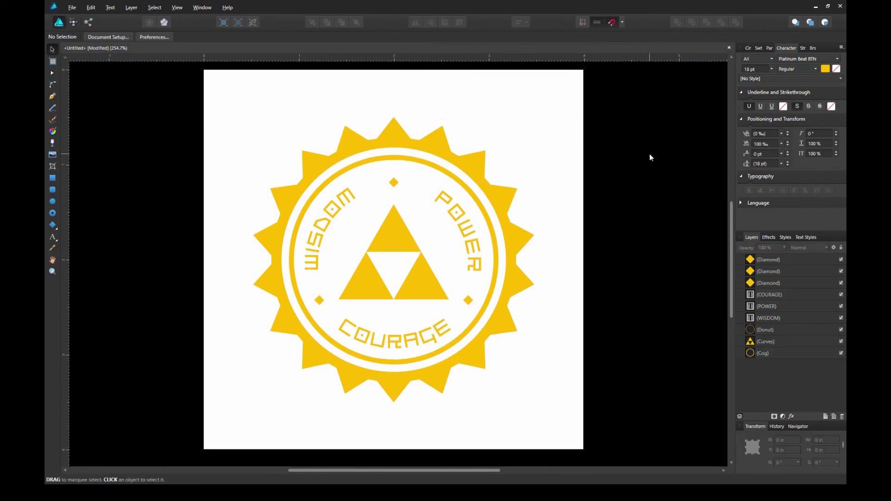
# Hide the interface panels and examine the finished emblem on its page.
pyautogui.press('Tab')
pyautogui.moveTo(584, 163); pyautogui.dragTo(633, 190)
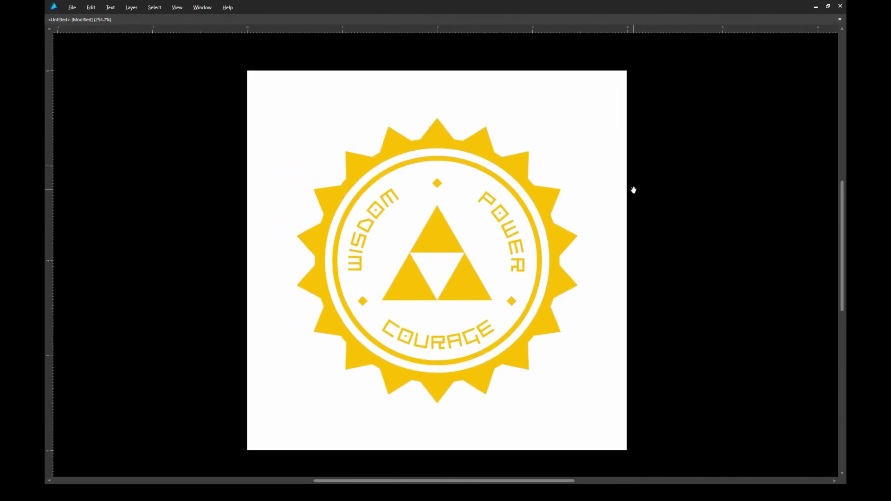